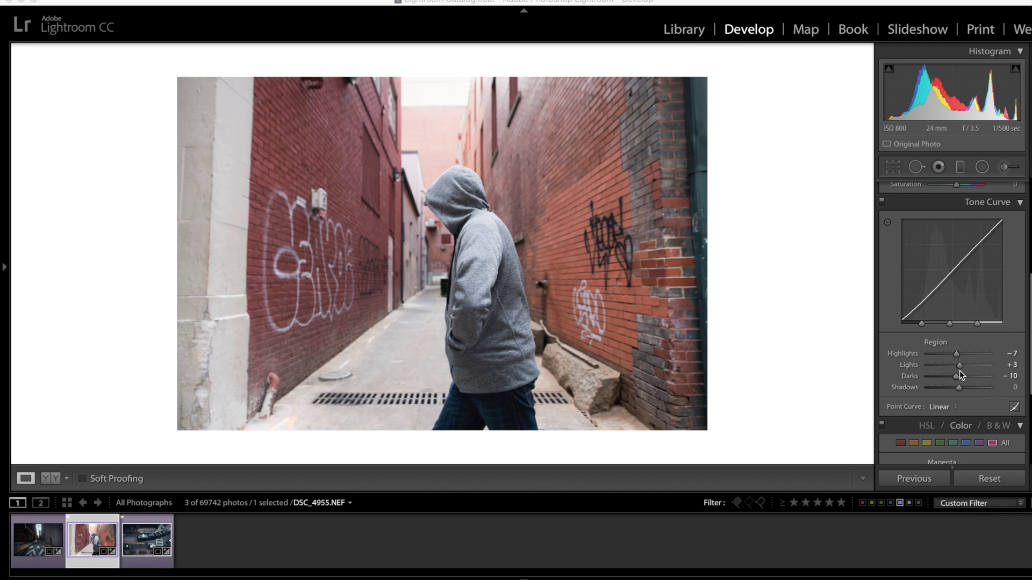
# Try raising the tone curve's Highlights to +12, then undo it back to −7.
pyautogui.click(962, 353)
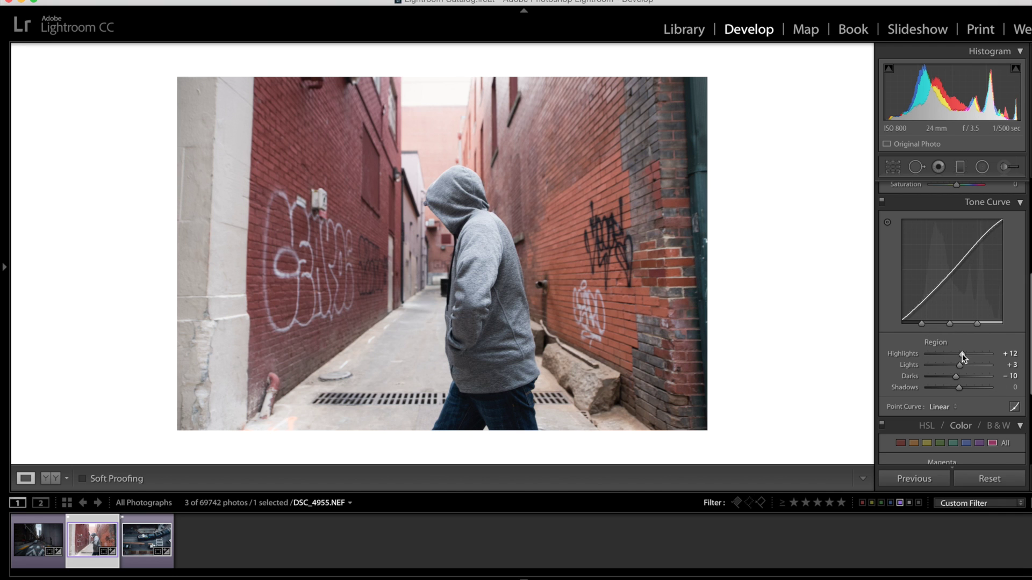
pyautogui.press('super+z')
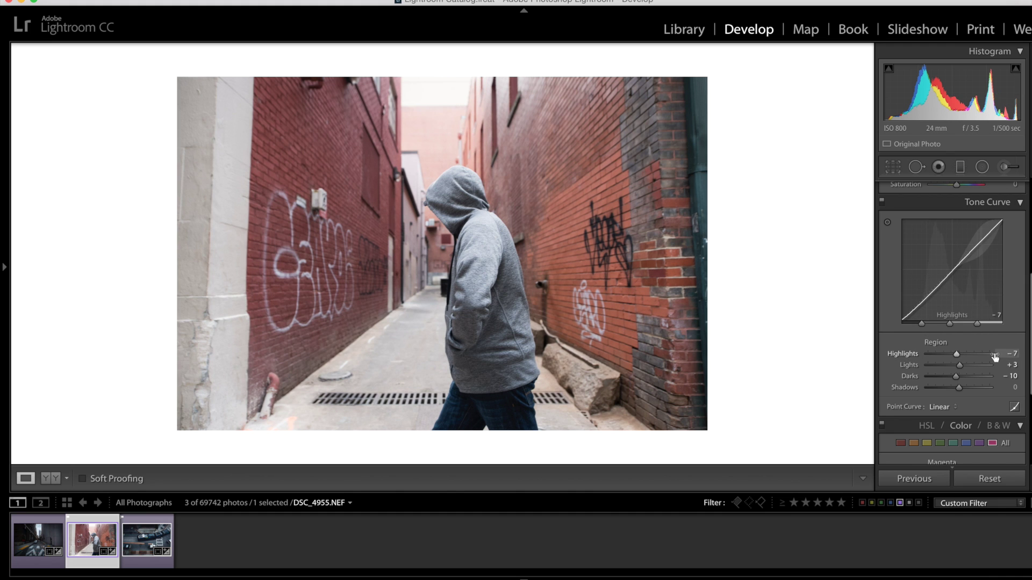
# Switch the tone curve to point editing and add low, mid and upper control points.
pyautogui.click(1015, 409)
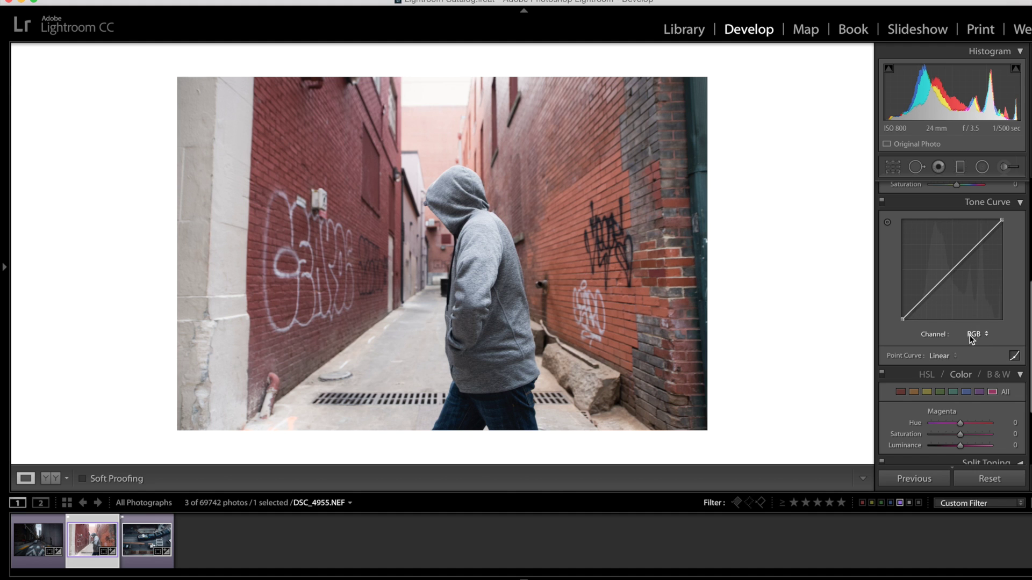
pyautogui.click(925, 298)
pyautogui.click(952, 271)
pyautogui.click(979, 244)
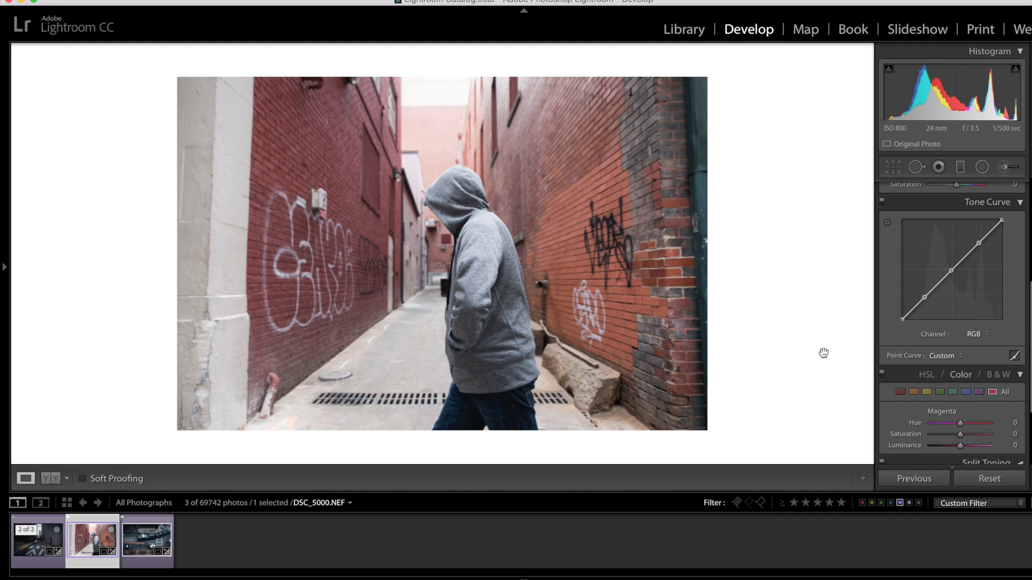
# Lift the black point to about 12.9%, raise the lower point and shift the upper point to brighten.
pyautogui.click(901, 319)
pyautogui.moveTo(902, 319); pyautogui.dragTo(902, 306)
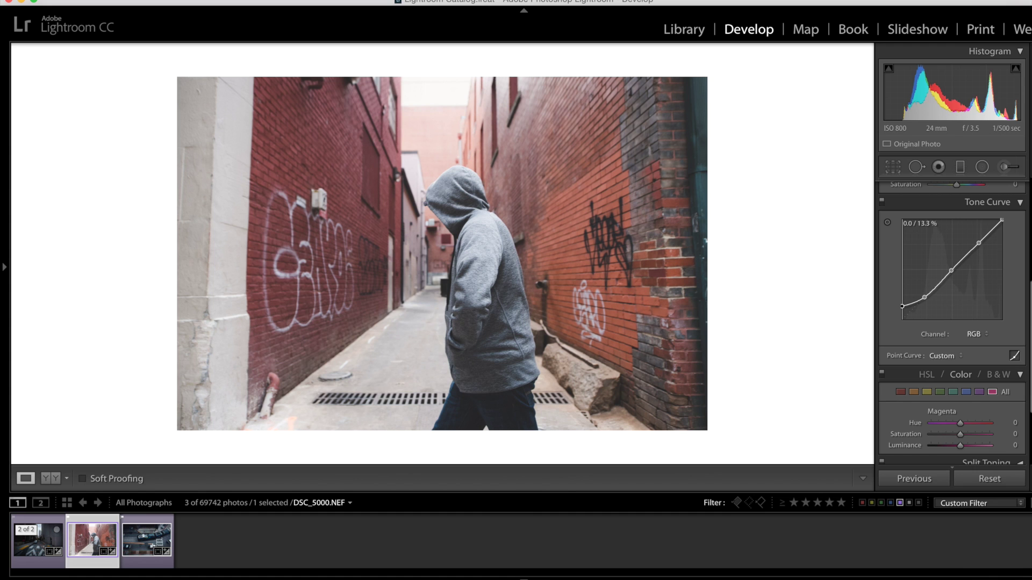
pyautogui.moveTo(902, 306); pyautogui.dragTo(902, 306)
pyautogui.moveTo(925, 297); pyautogui.dragTo(924, 288)
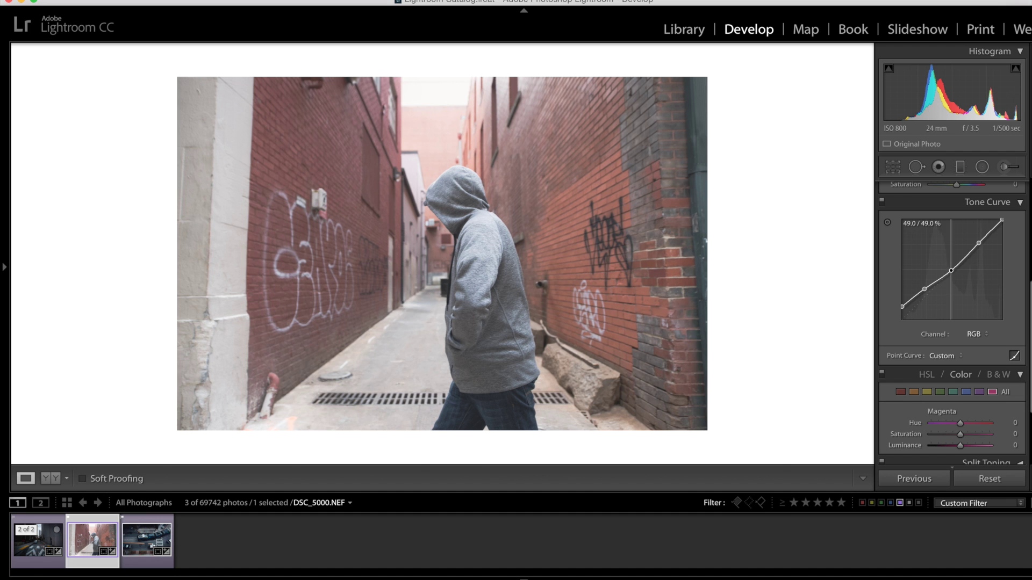
pyautogui.moveTo(979, 243); pyautogui.dragTo(974, 243)
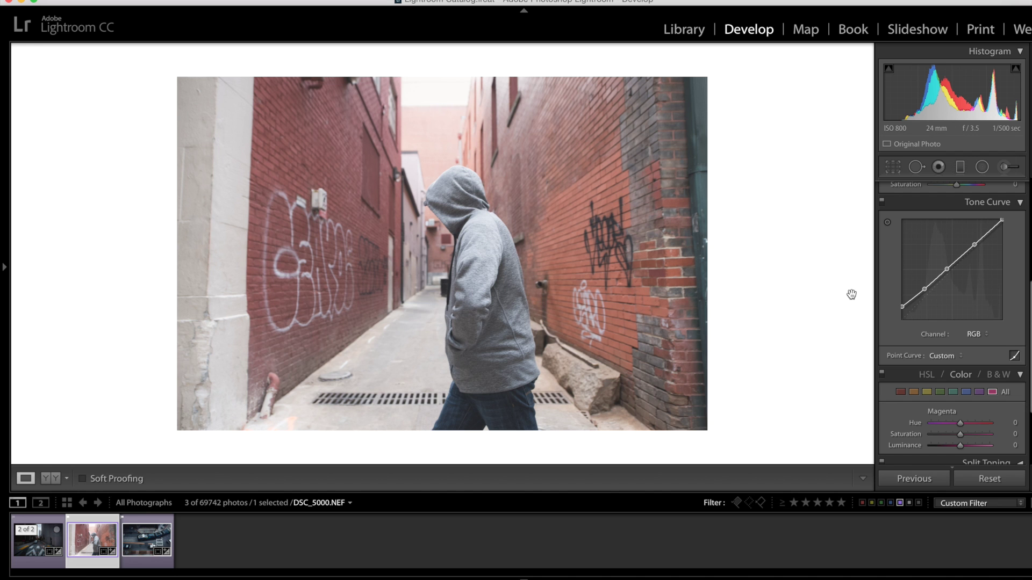
pyautogui.click(882, 204)
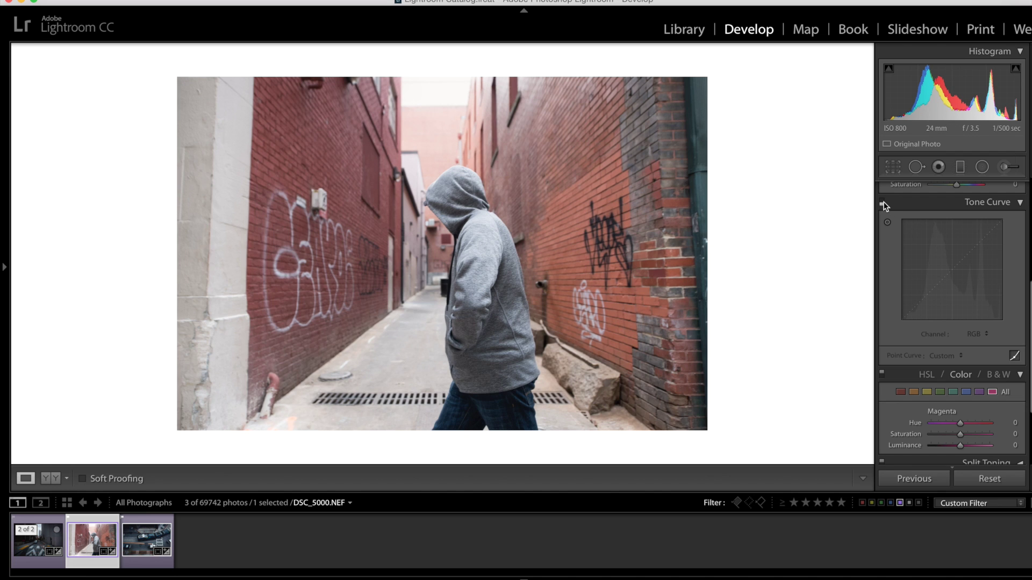
pyautogui.click(882, 203)
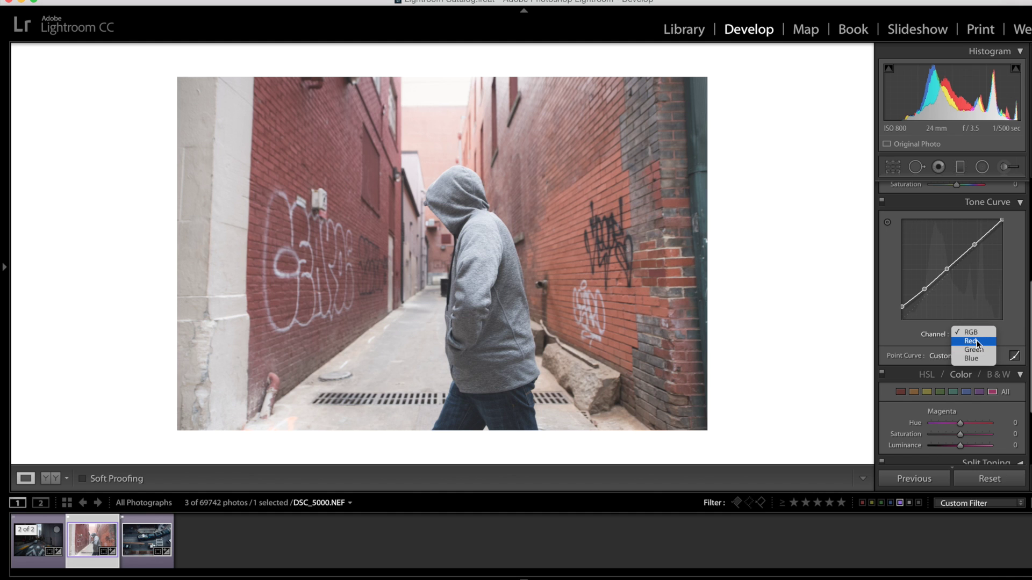
# Add shadow and midpoint on the Red channel curve, pulling red shadows down into an S.
pyautogui.click(976, 340)
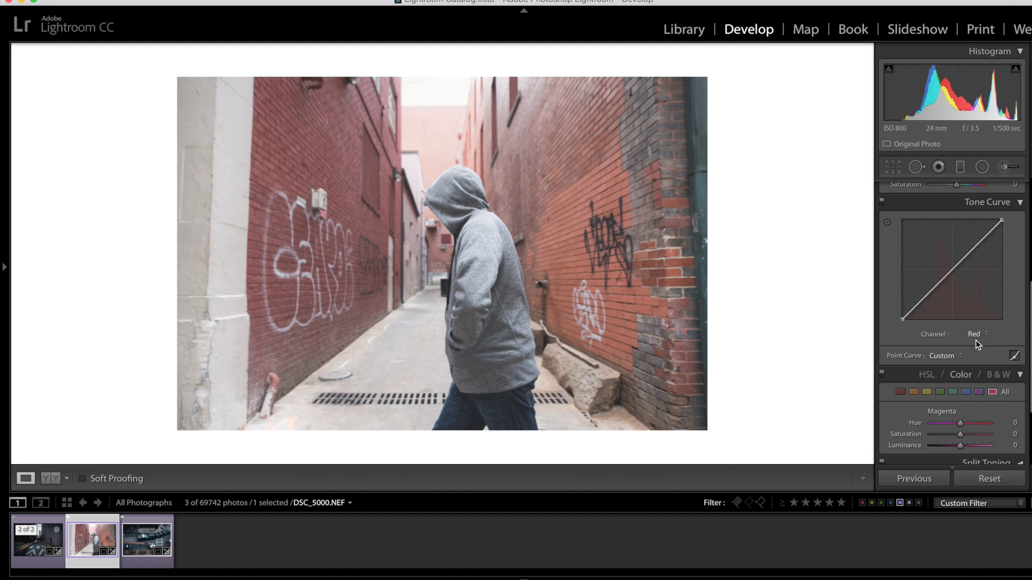
pyautogui.click(926, 296)
pyautogui.click(952, 270)
pyautogui.moveTo(924, 297); pyautogui.dragTo(917, 313)
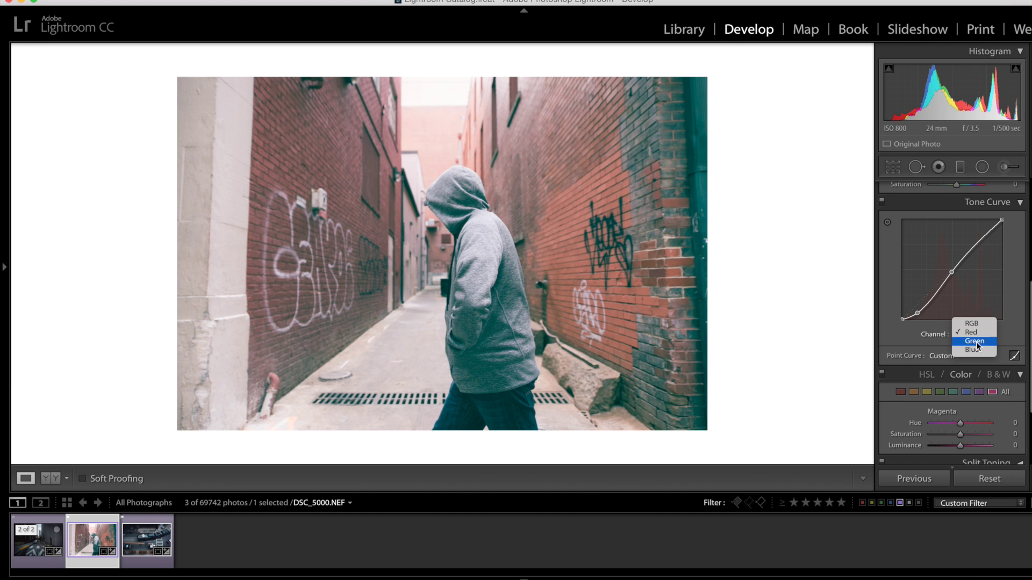
pyautogui.click(971, 341)
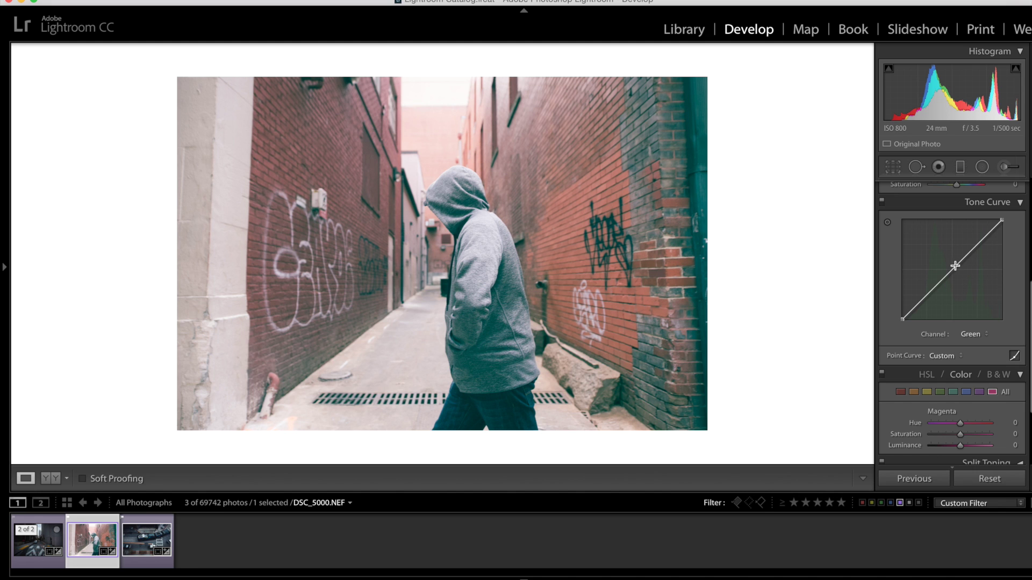
# Drop the Green curve's shadow point to about 17/9% and lower its midpoint slightly.
pyautogui.click(953, 268)
pyautogui.click(921, 300)
pyautogui.moveTo(923, 301); pyautogui.dragTo(918, 314)
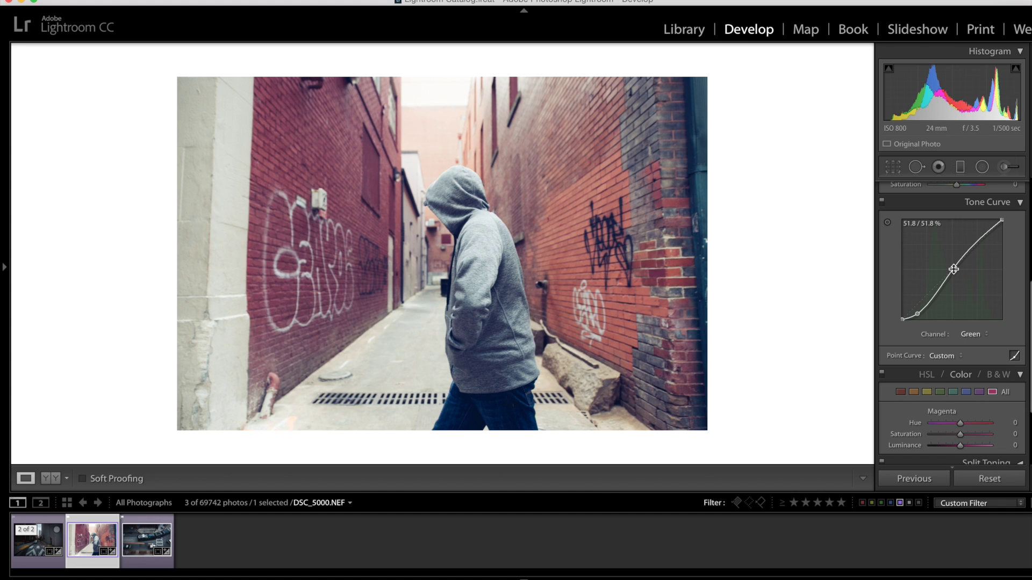
pyautogui.moveTo(953, 269); pyautogui.dragTo(952, 272)
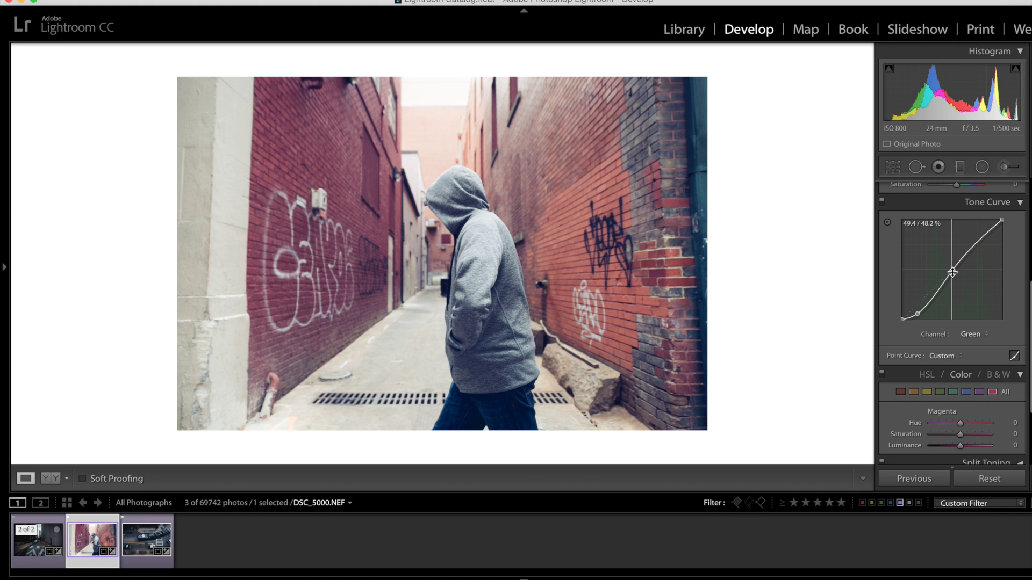
pyautogui.moveTo(952, 271); pyautogui.dragTo(953, 271)
pyautogui.click(956, 334)
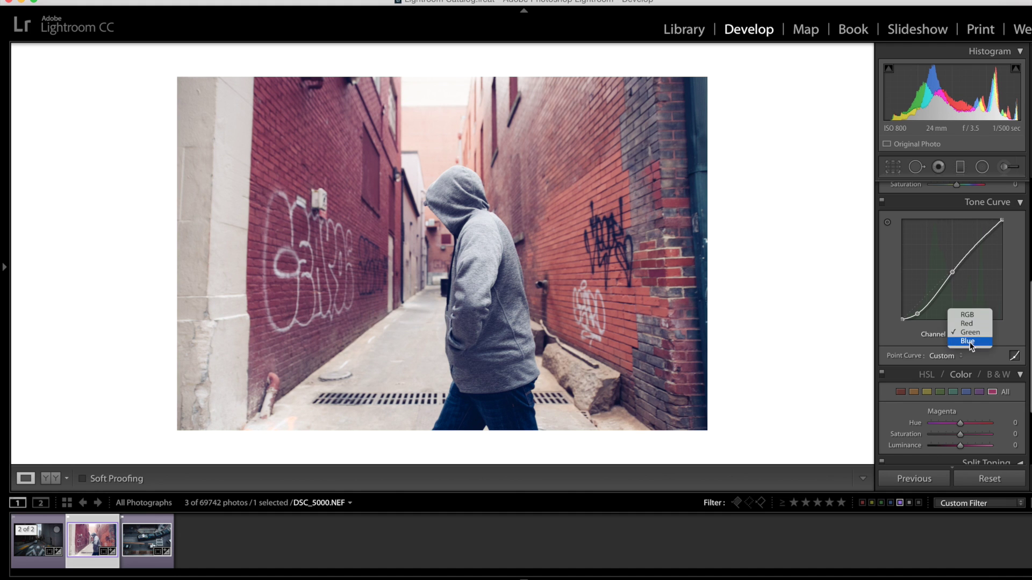
# Add shadow and midpoint on the Blue channel curve and pull the Blue shadows down.
pyautogui.click(962, 345)
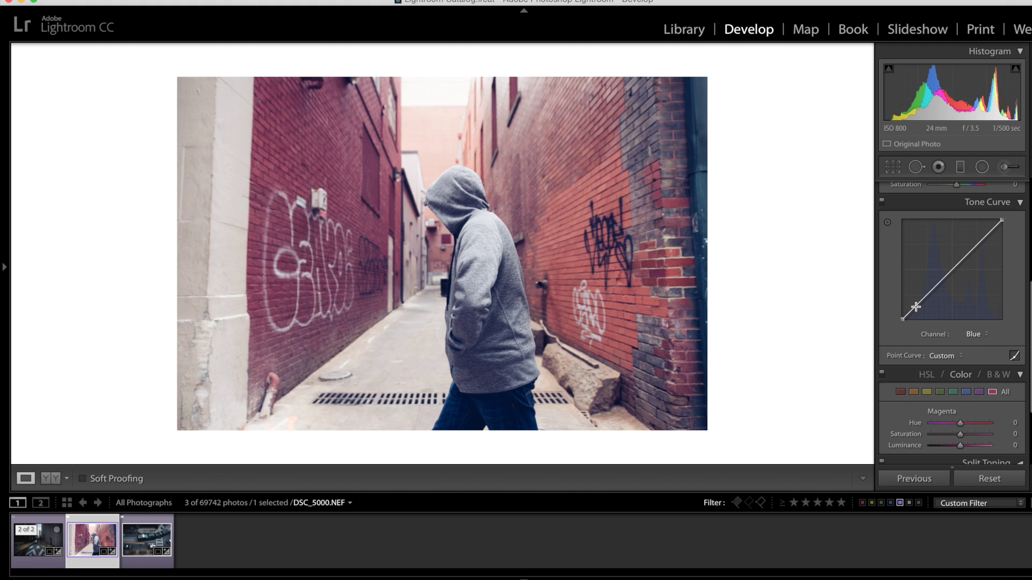
pyautogui.click(919, 303)
pyautogui.click(952, 270)
pyautogui.moveTo(921, 302); pyautogui.dragTo(917, 313)
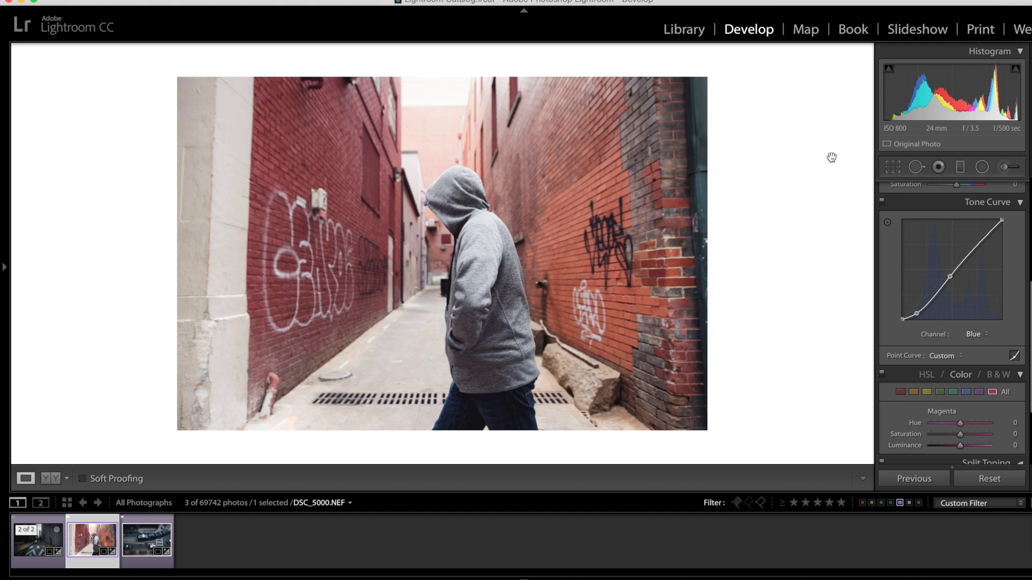
# Compare the photo with the tone curve toggled off and back on.
pyautogui.click(881, 201)
pyautogui.click(881, 202)
pyautogui.click(882, 201)
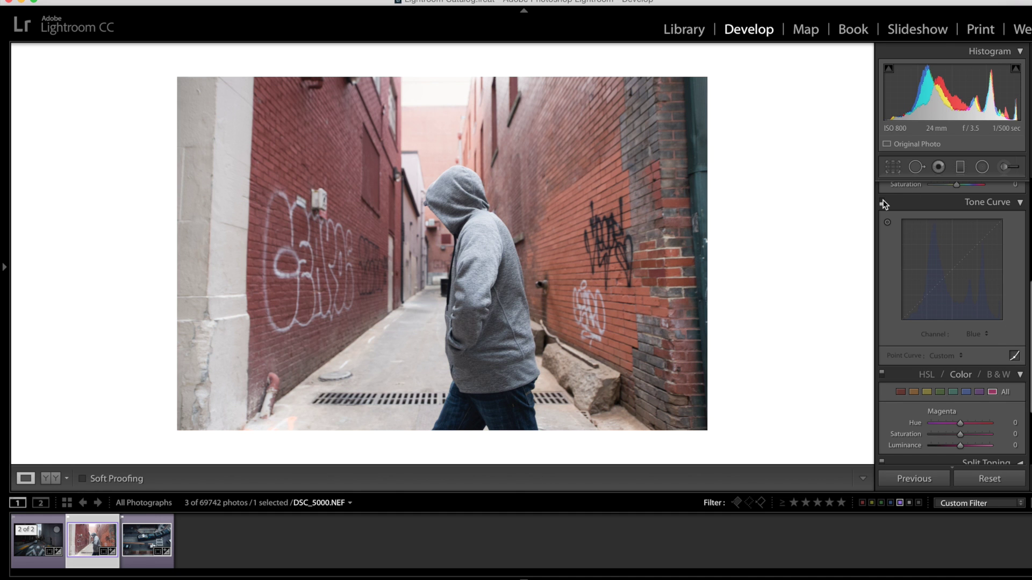
pyautogui.click(882, 202)
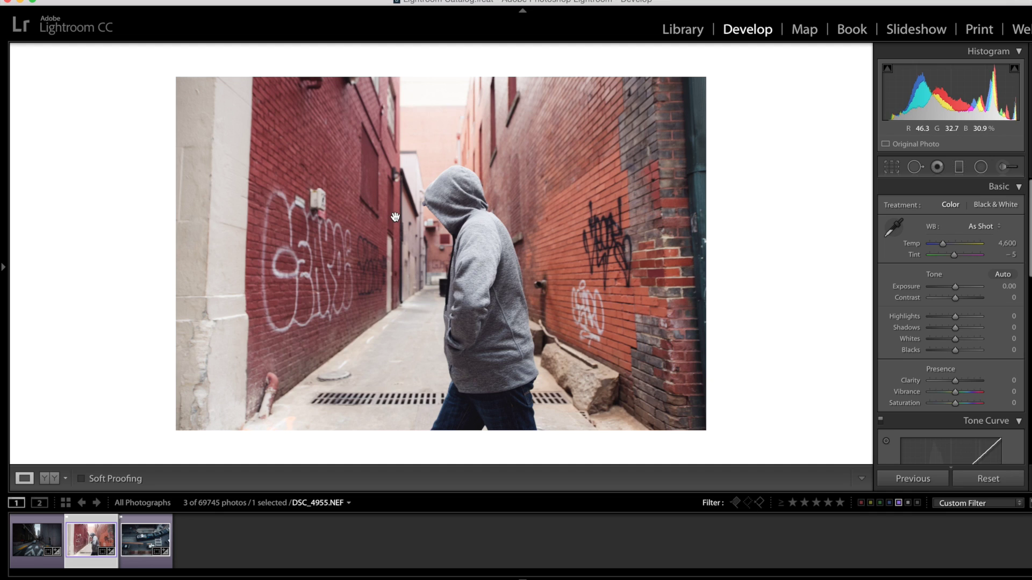
pyautogui.scroll(-5, 952, 333)
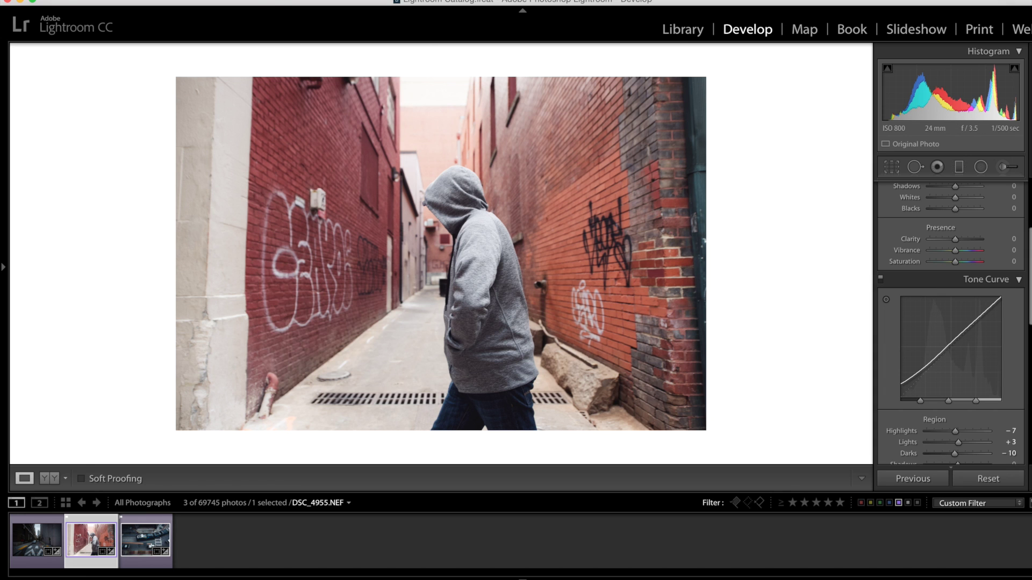
# Copy only the alley photo's Tone Curve settings and open the crosswalk photo DSC_4917.NEF.
pyautogui.click(158, 2)
pyautogui.press('Escape')
pyautogui.rightClick(337, 197)
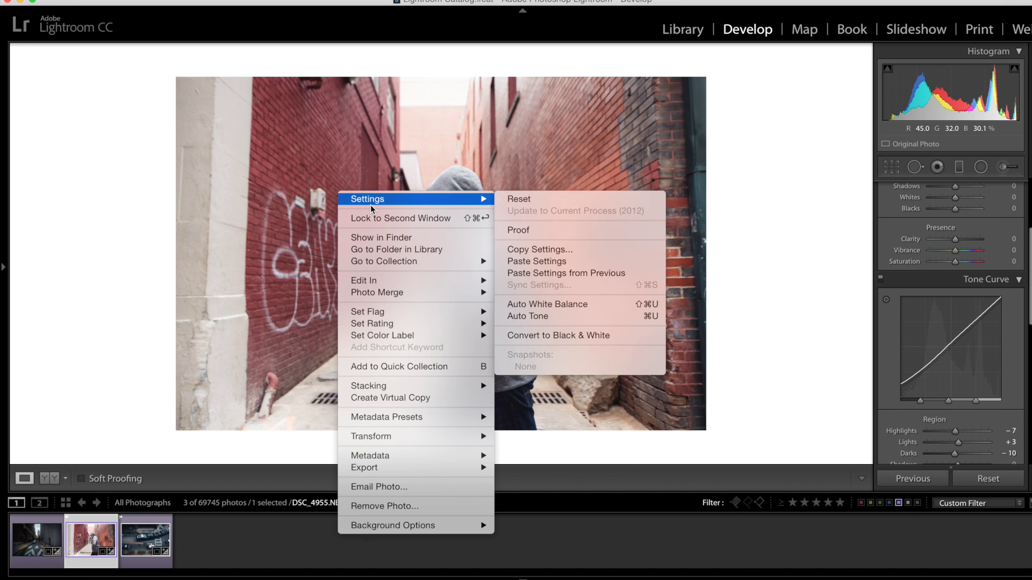
pyautogui.moveTo(370, 203)
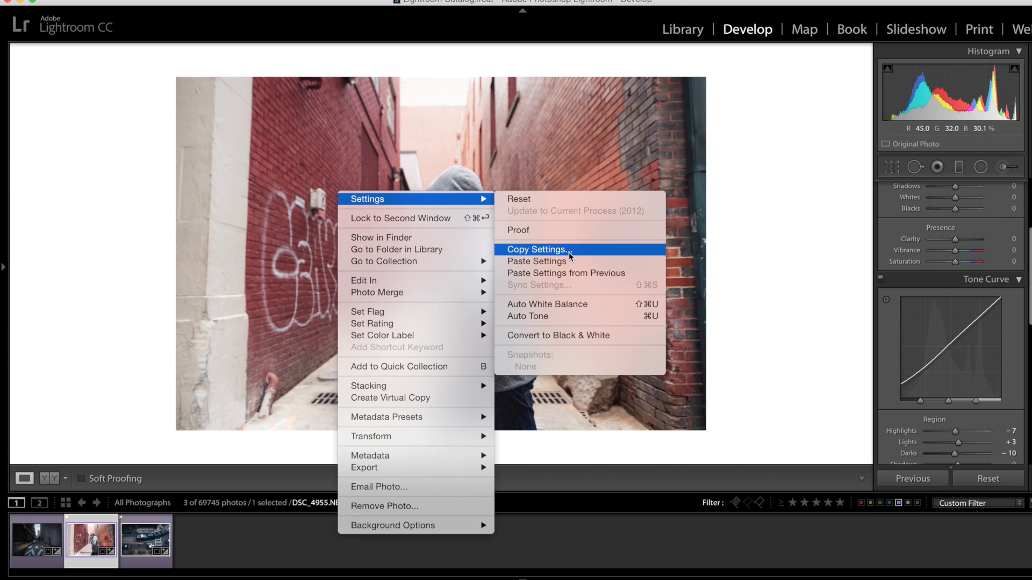
pyautogui.click(569, 251)
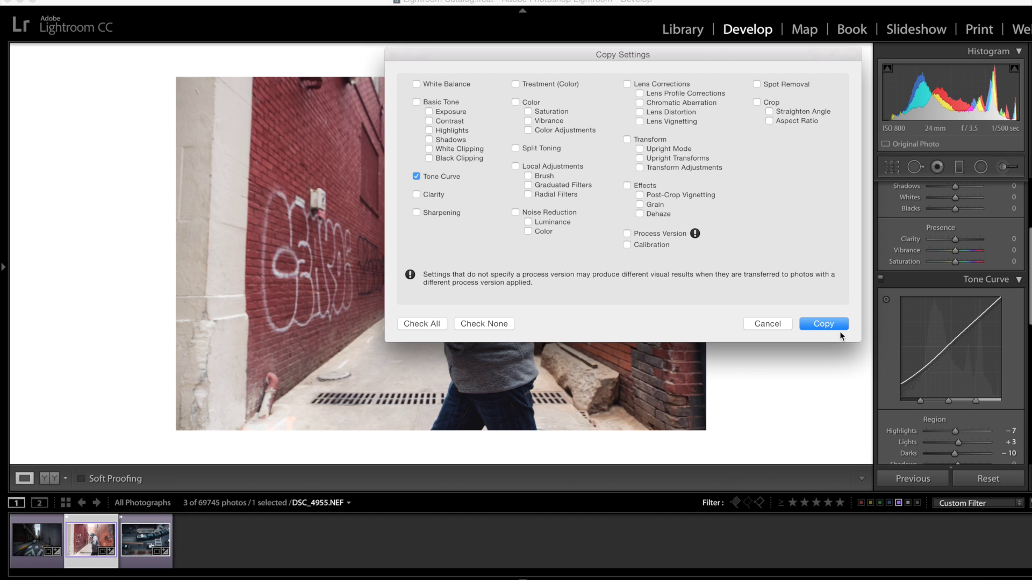
pyautogui.click(823, 324)
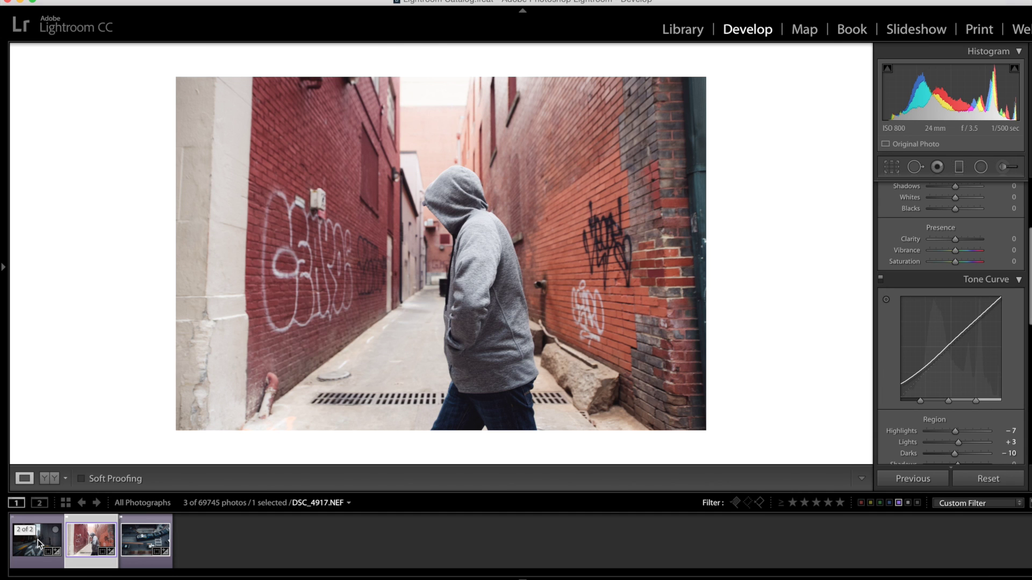
pyautogui.click(39, 550)
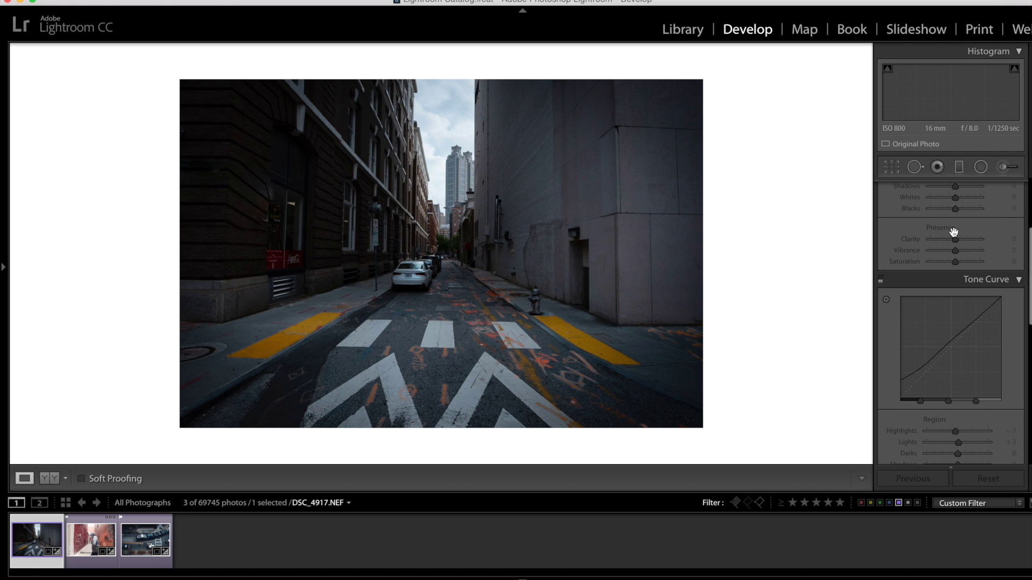
# Review the crosswalk photo's existing graduated filters, then close the Graduated Filter tool with Done.
pyautogui.press('m')
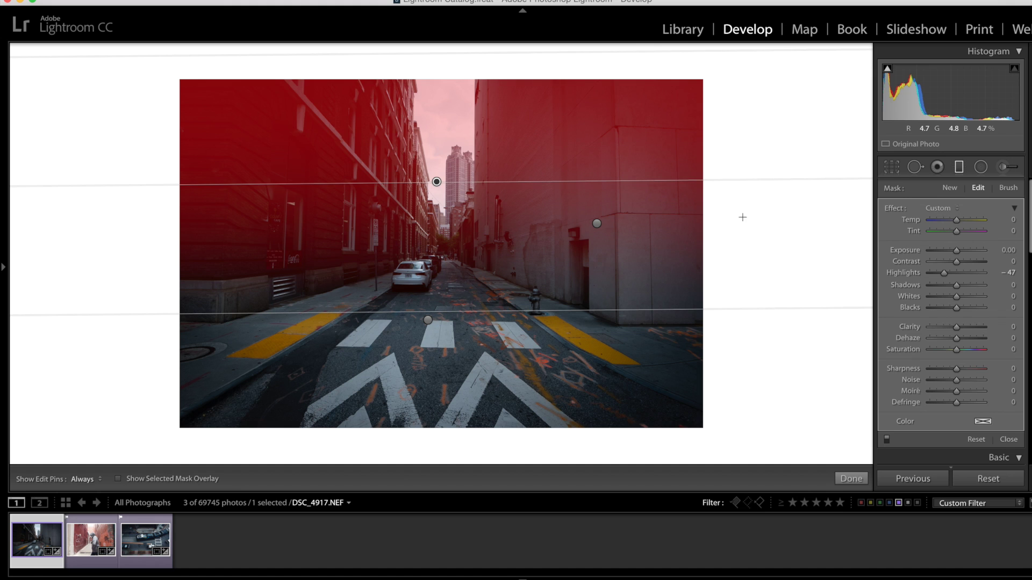
pyautogui.click(597, 223)
pyautogui.press('.')
pyautogui.press('.')
pyautogui.press('.')
pyautogui.press('.')
pyautogui.press('.')
pyautogui.press('.')
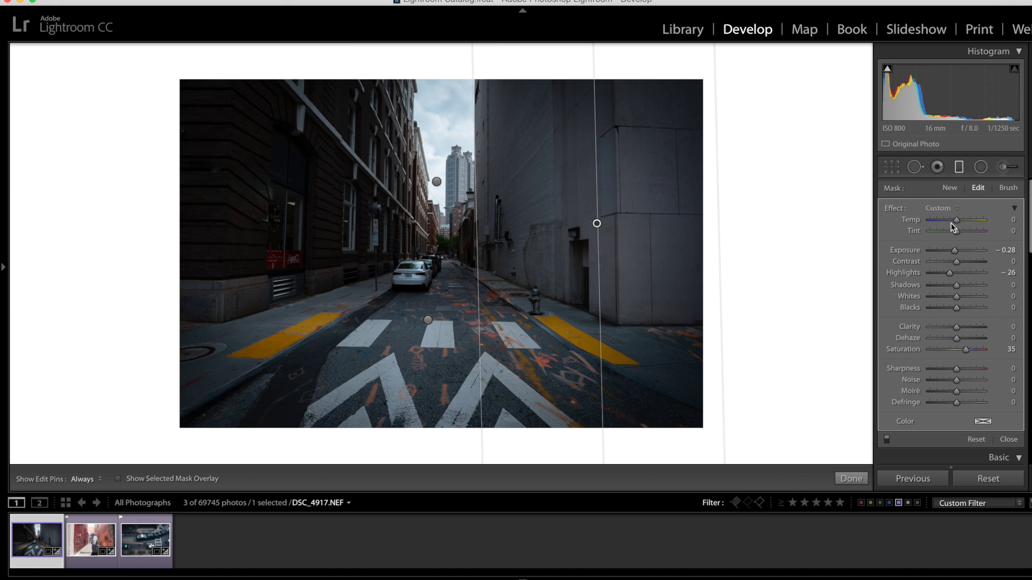
pyautogui.click(428, 320)
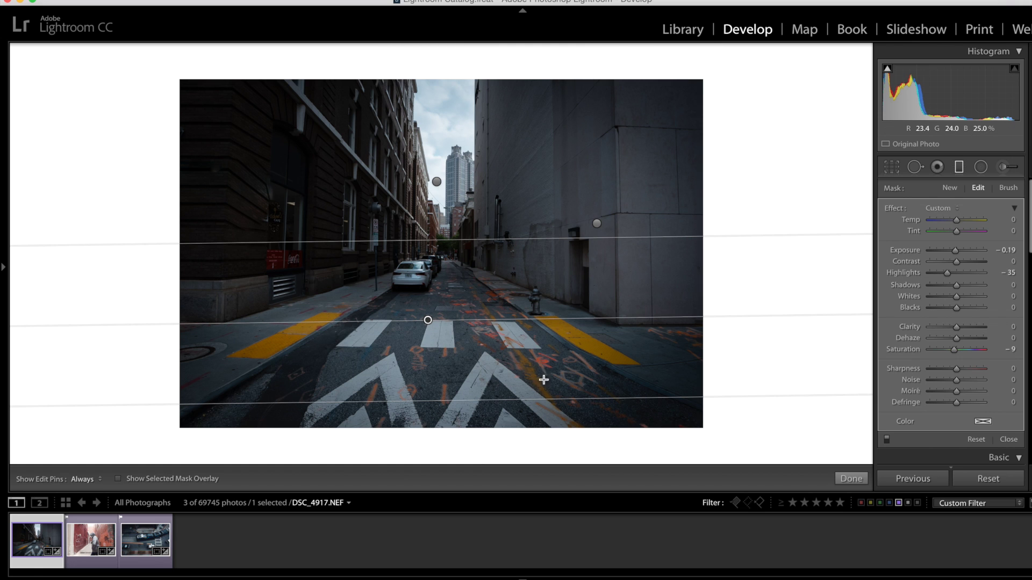
pyautogui.click(852, 478)
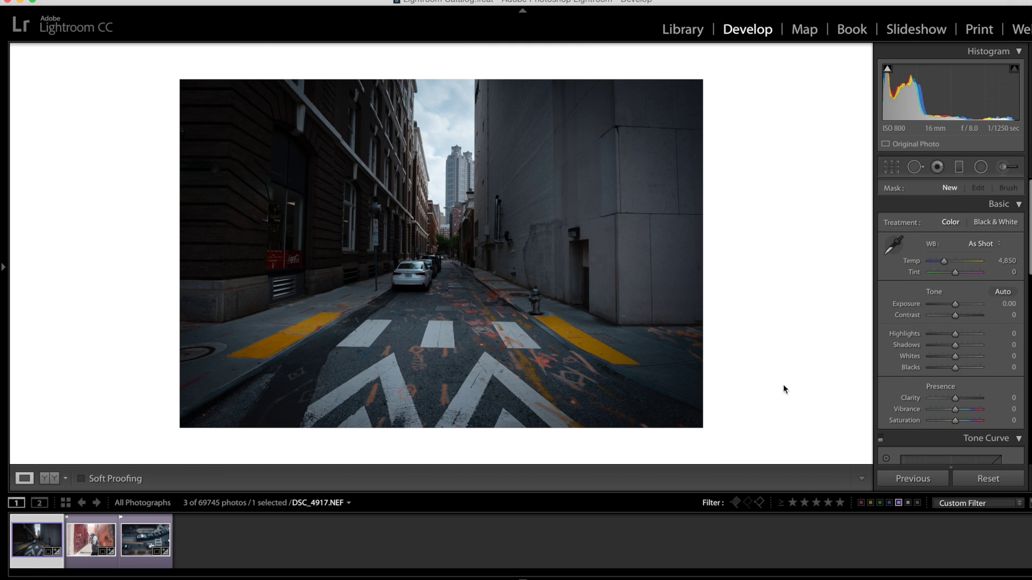
# Enable the pasted tone curve on the crosswalk photo DSC_4917.NEF for a faded look.
pyautogui.click(894, 167)
pyautogui.click(853, 479)
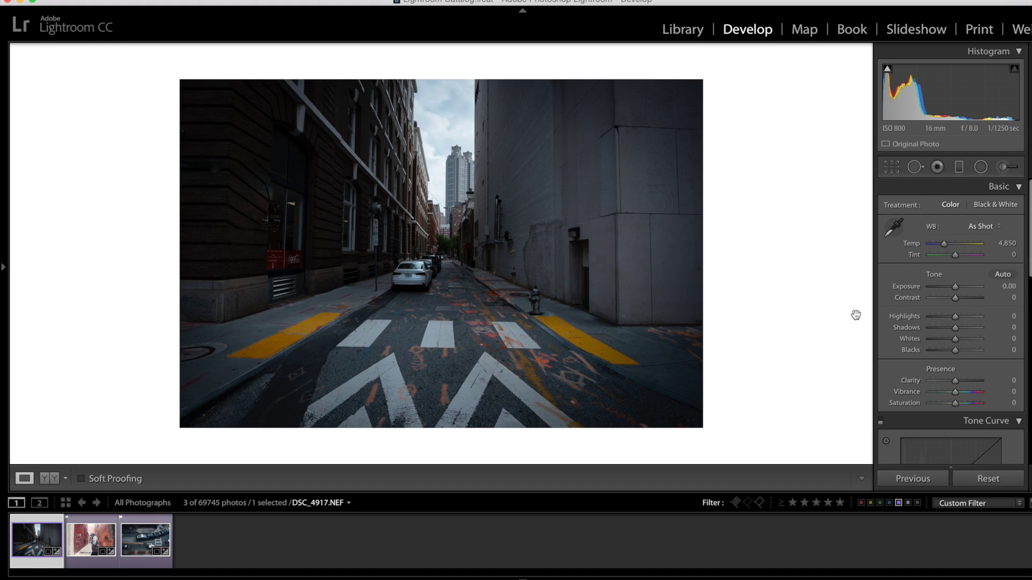
pyautogui.scroll(-4, 935, 344)
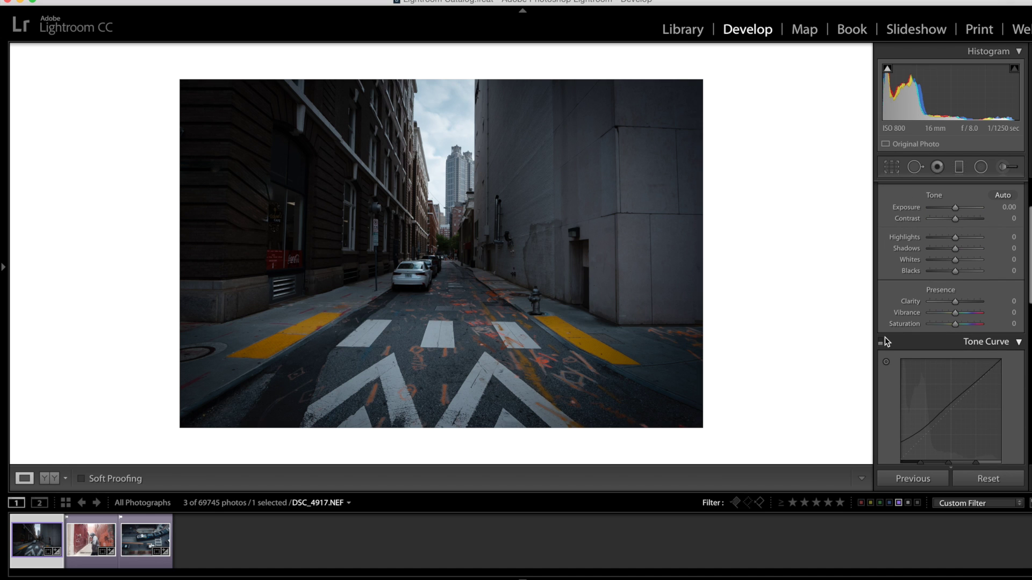
pyautogui.rightClick(642, 257)
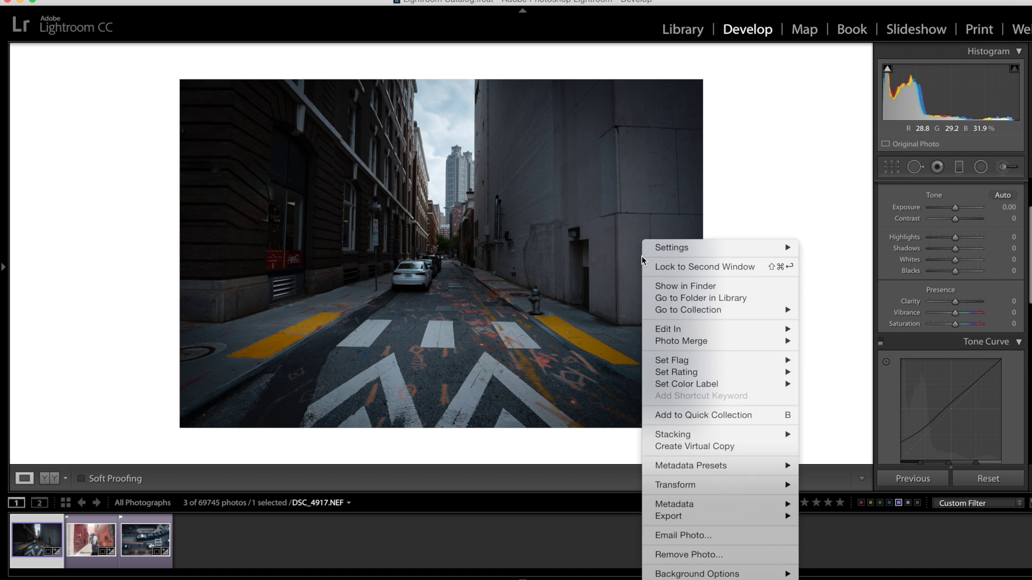
pyautogui.click(746, 159)
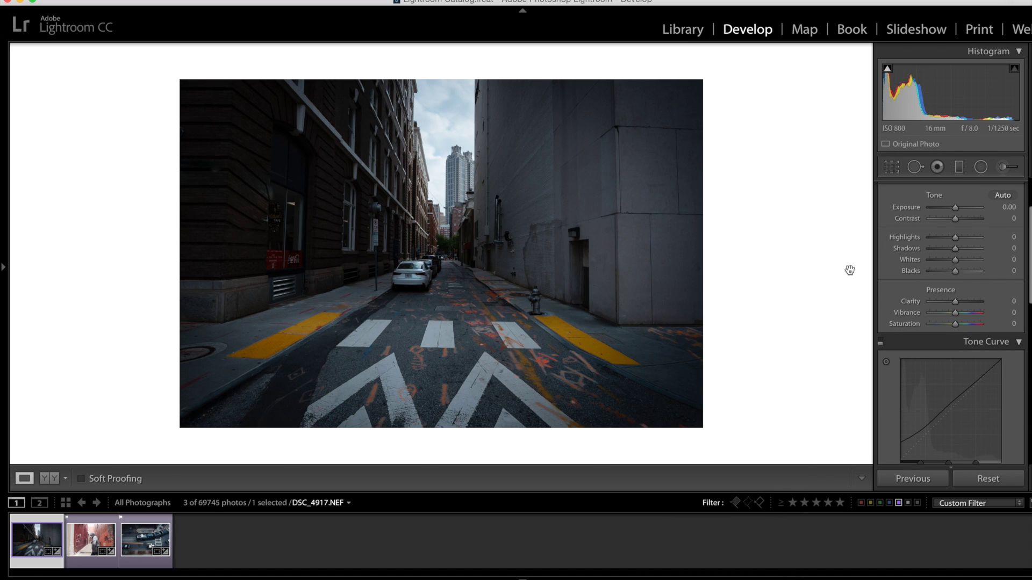
pyautogui.click(882, 343)
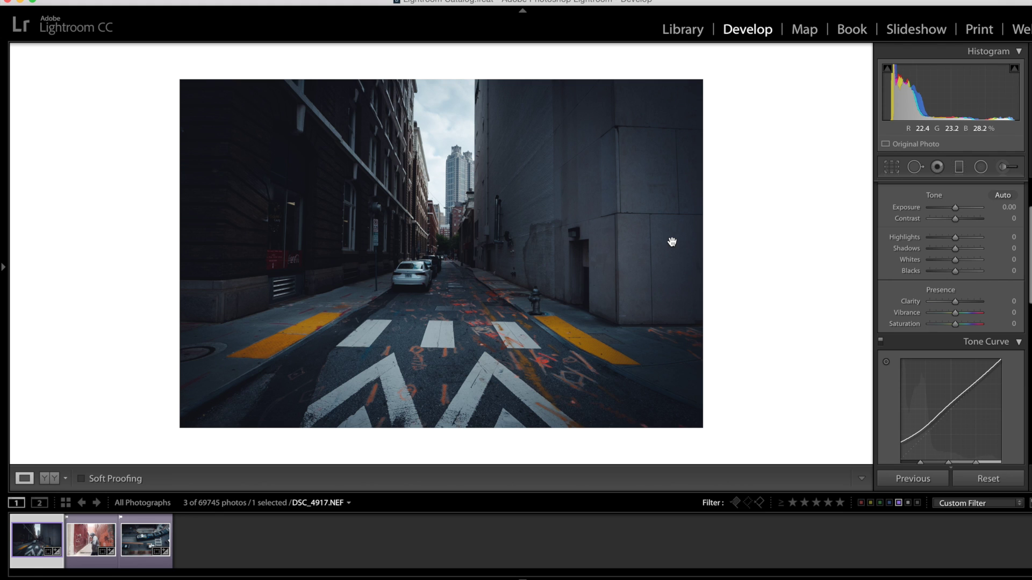
# Set Exposure to +0.45, Temp to 6,117 and Tint to −9.
pyautogui.scroll(3, 1020, 282)
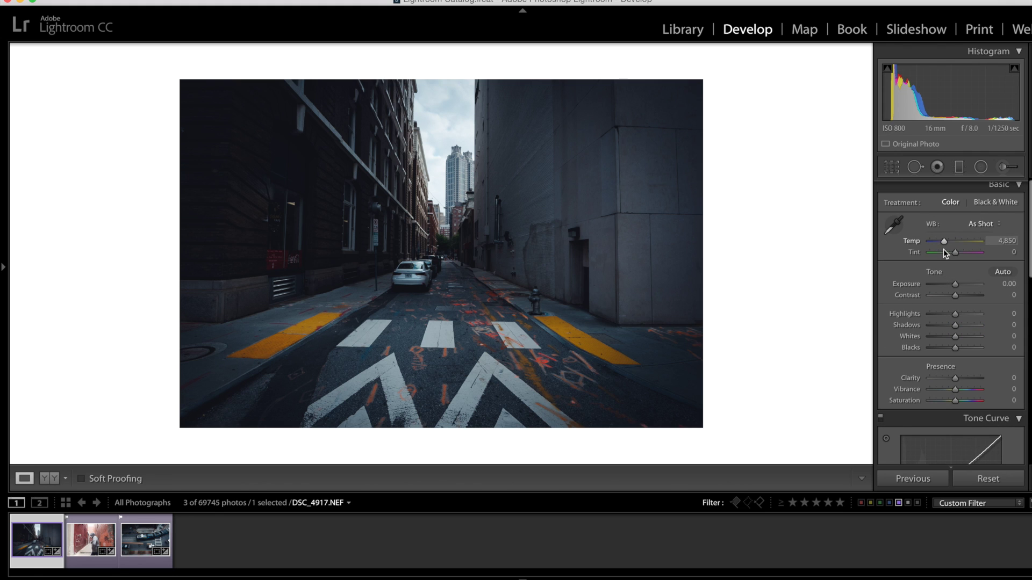
pyautogui.scroll(1, 1008, 314)
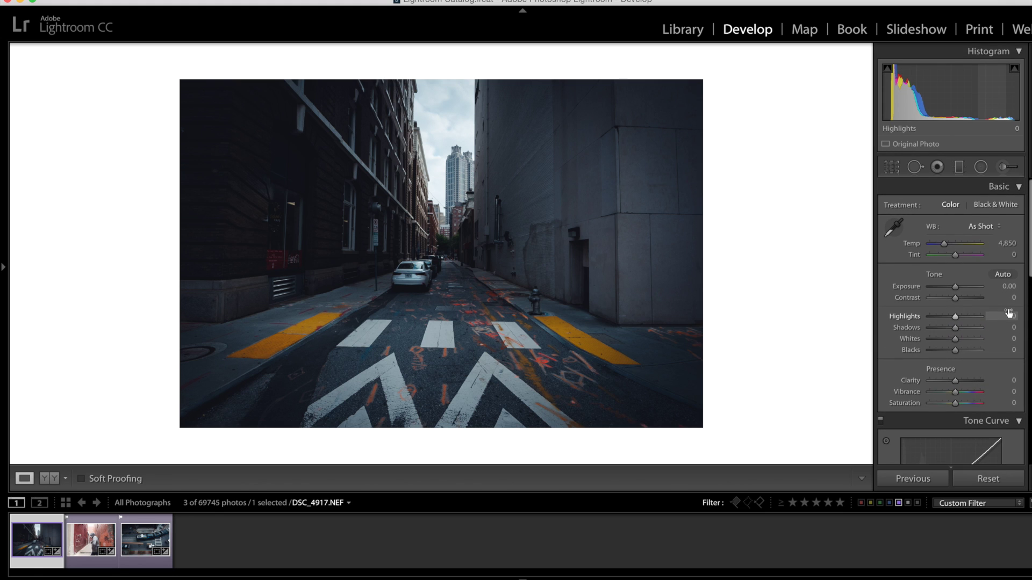
pyautogui.scroll(-5, 895, 311)
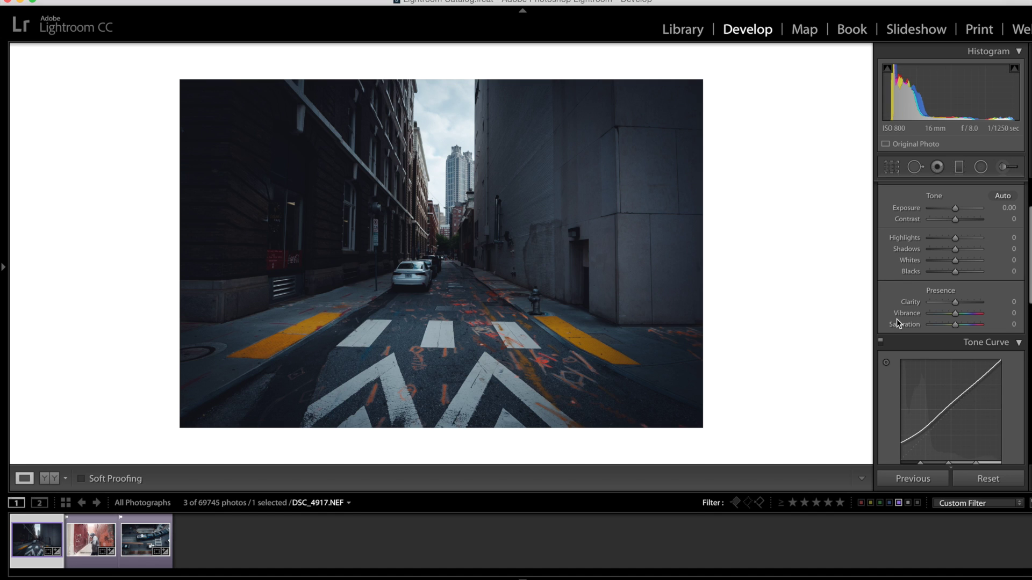
pyautogui.scroll(3, 943, 316)
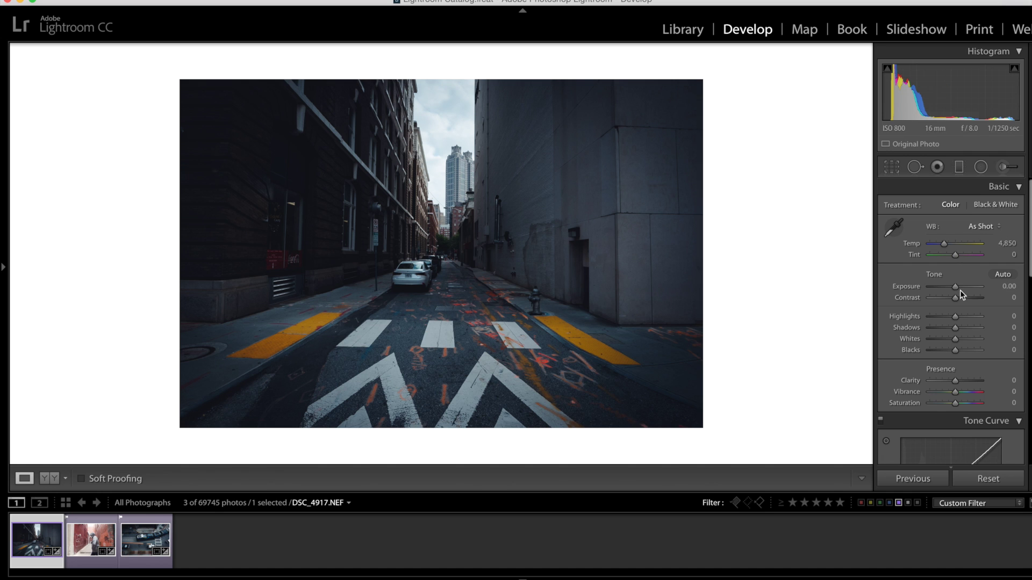
pyautogui.press('Up')
pyautogui.press('Up')
pyautogui.press('Up')
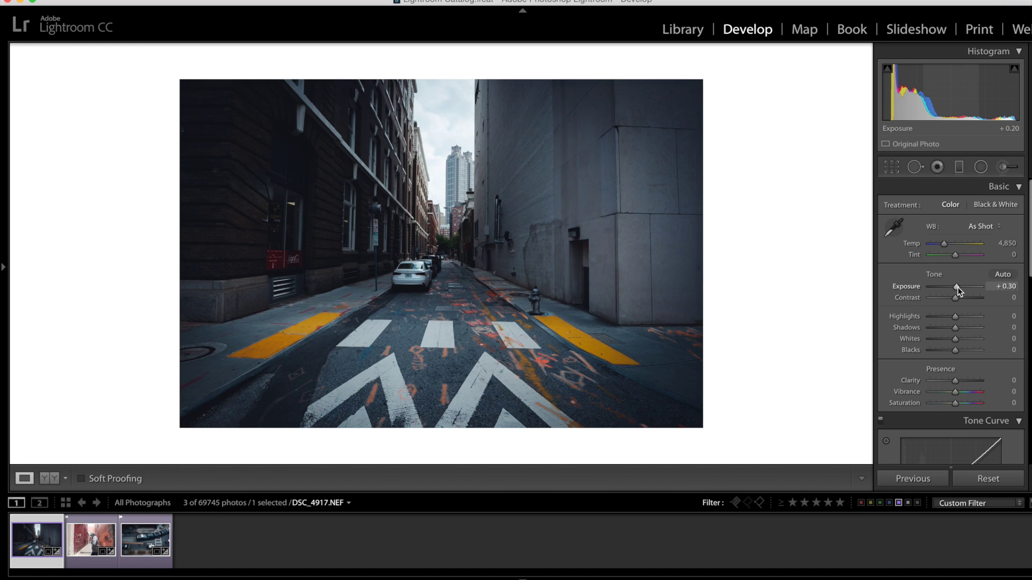
pyautogui.press('Up')
pyautogui.press('Up')
pyautogui.press('Up')
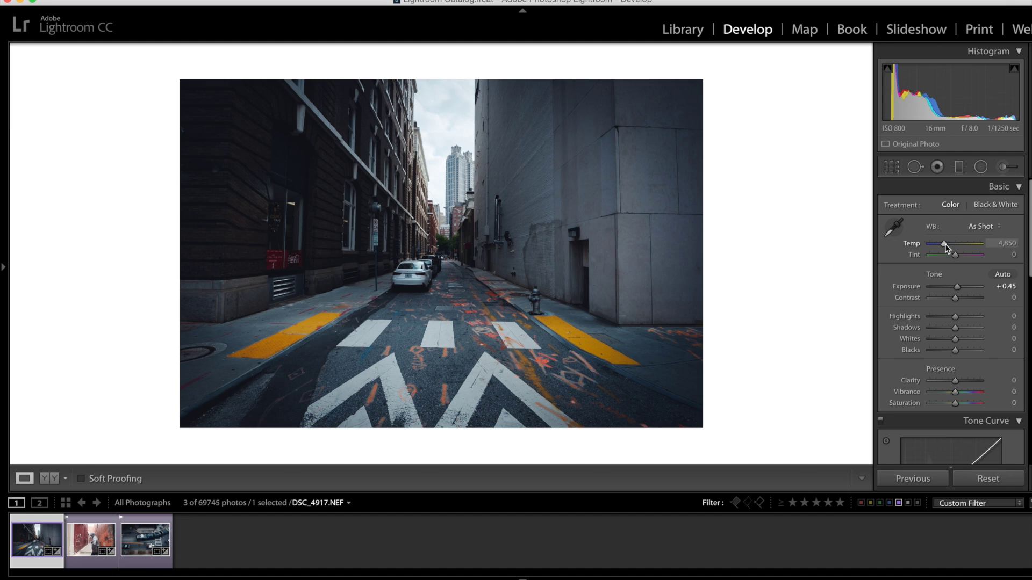
pyautogui.moveTo(945, 244); pyautogui.dragTo(951, 244)
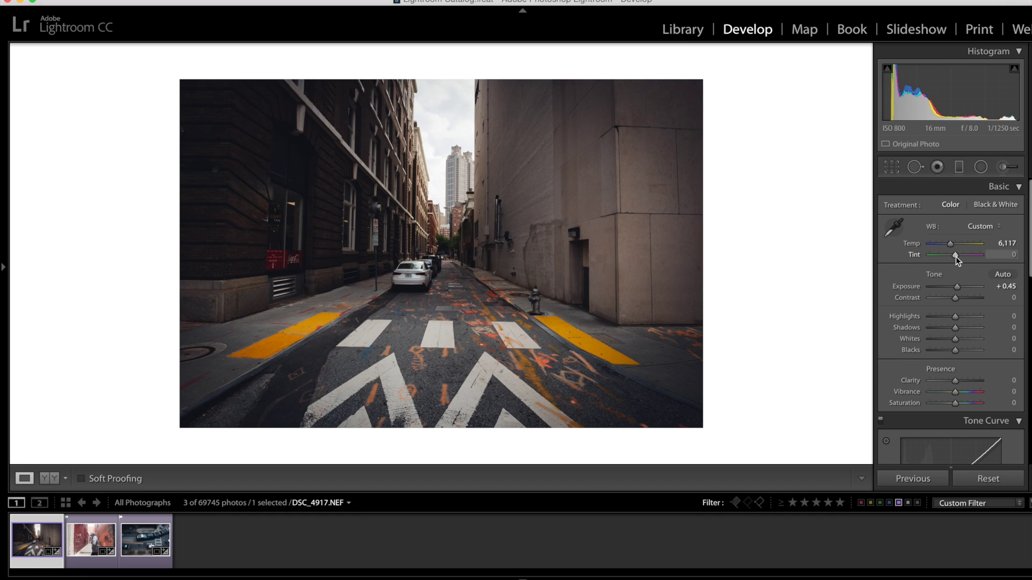
pyautogui.moveTo(955, 254); pyautogui.dragTo(953, 254)
# Set Shadows to +68, Highlights to −5 and Whites to +26.
pyautogui.moveTo(955, 327); pyautogui.dragTo(968, 331)
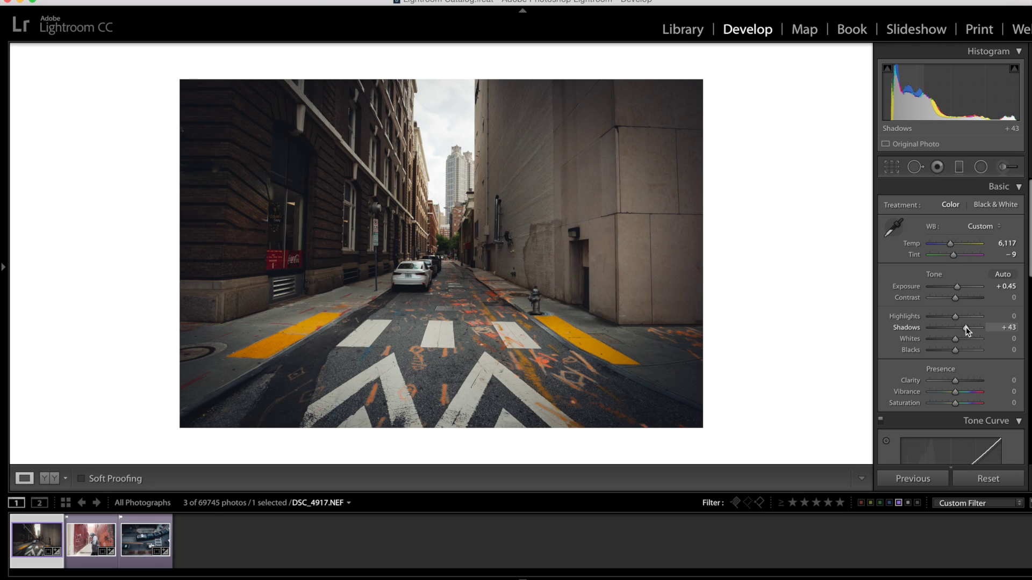
pyautogui.click(967, 327)
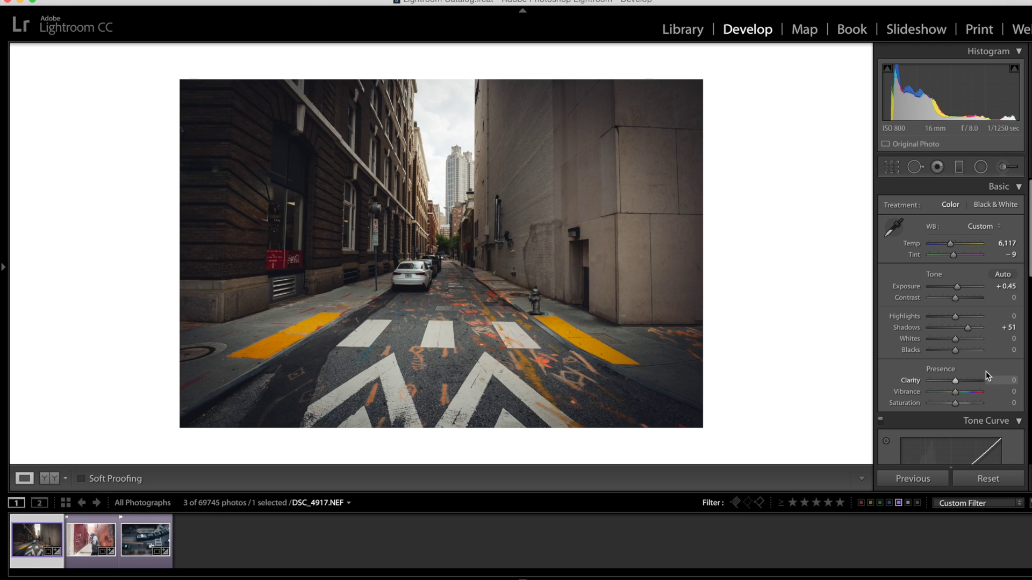
pyautogui.click(974, 328)
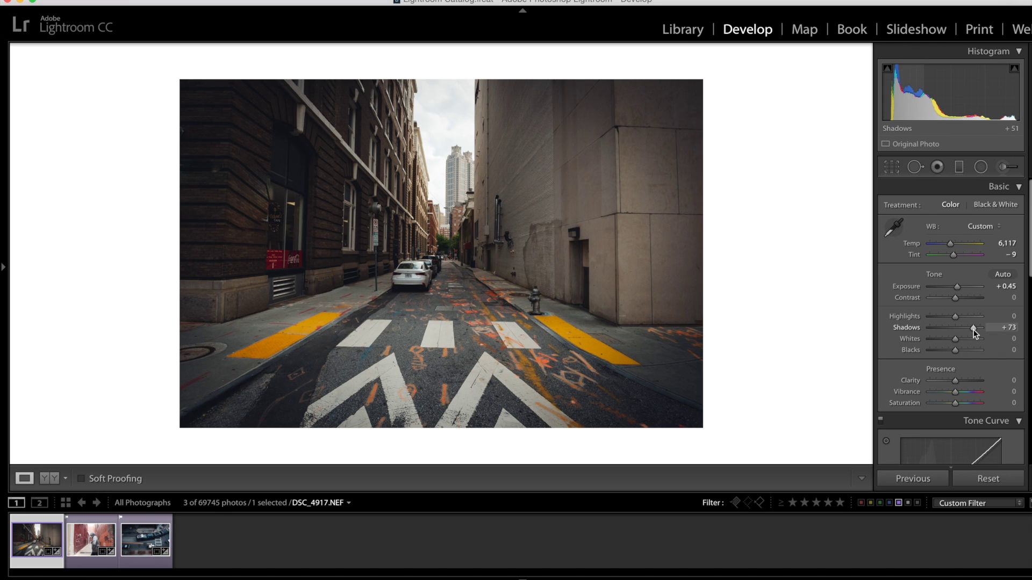
pyautogui.moveTo(974, 329); pyautogui.dragTo(955, 316)
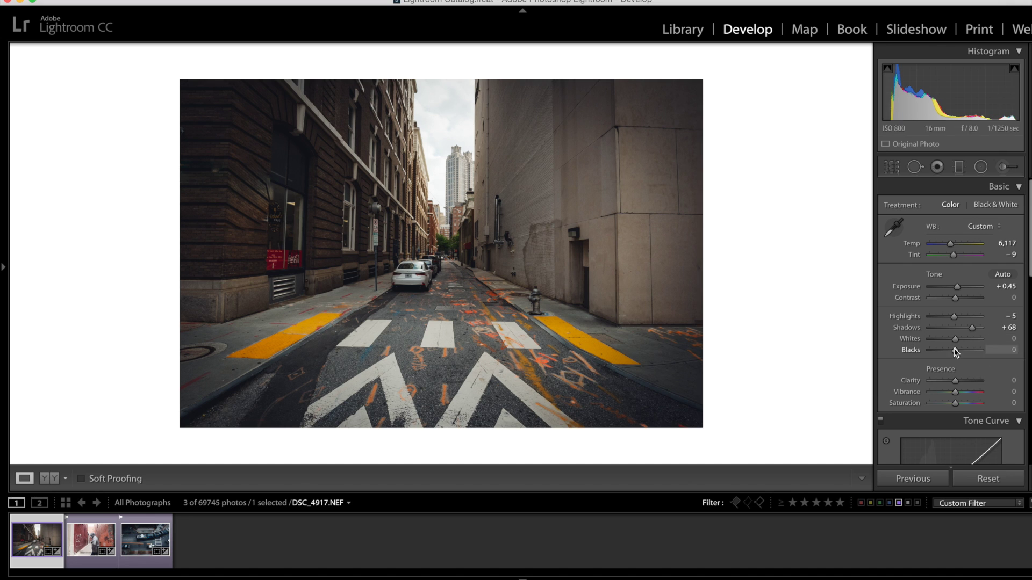
pyautogui.moveTo(959, 340); pyautogui.dragTo(962, 341)
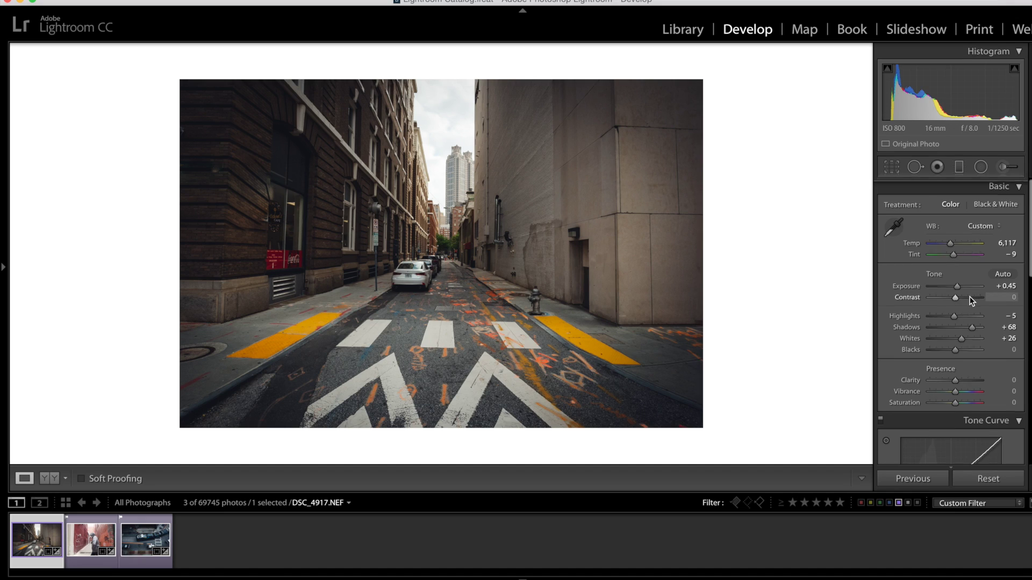
pyautogui.scroll(-10, 972, 301)
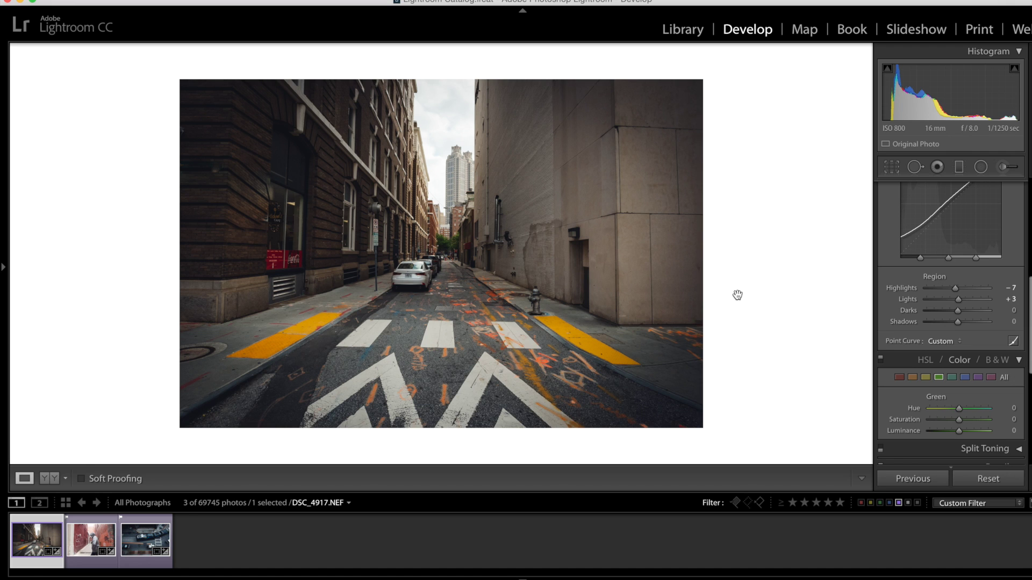
# Set Green hue −58, saturation −18; Yellow hue −77, saturation −22, luminance +15.
pyautogui.click(942, 408)
pyautogui.click(953, 420)
pyautogui.click(927, 378)
pyautogui.click(936, 408)
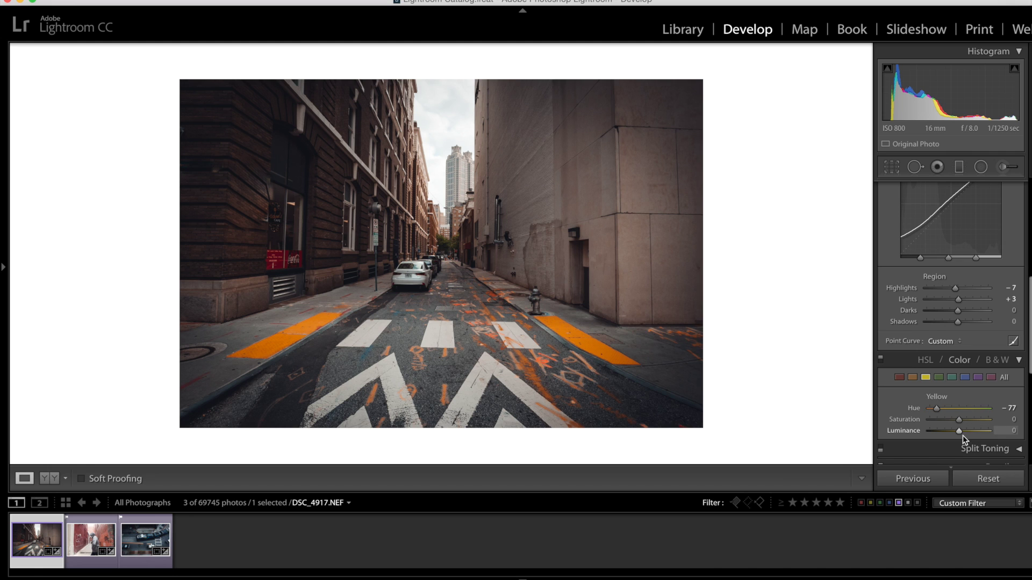
pyautogui.moveTo(963, 435); pyautogui.dragTo(965, 432)
pyautogui.moveTo(959, 420); pyautogui.dragTo(956, 418)
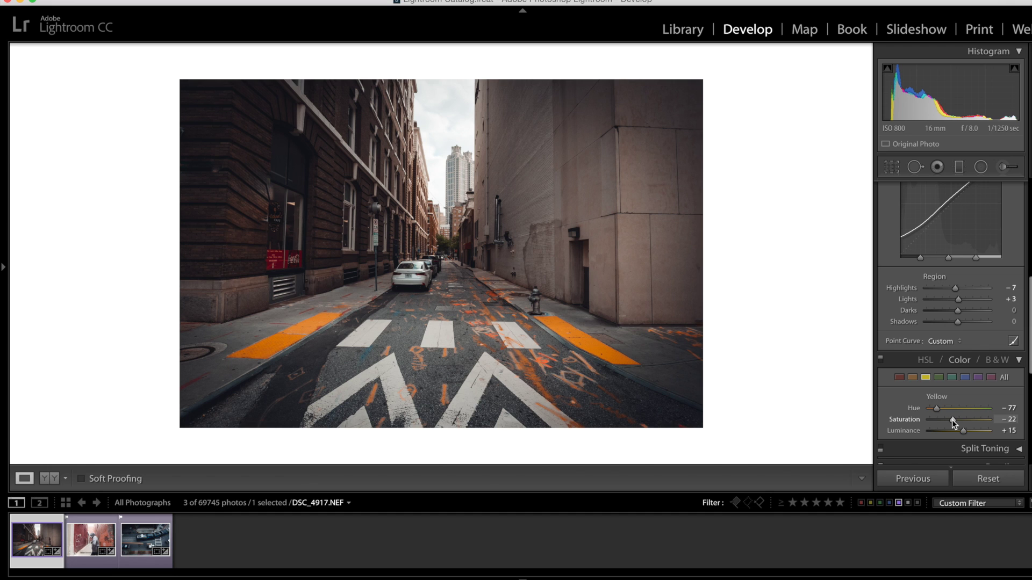
# Set the Orange range to Luminance +28, Hue −5 and Saturation +13.
pyautogui.click(914, 378)
pyautogui.moveTo(959, 431); pyautogui.dragTo(968, 431)
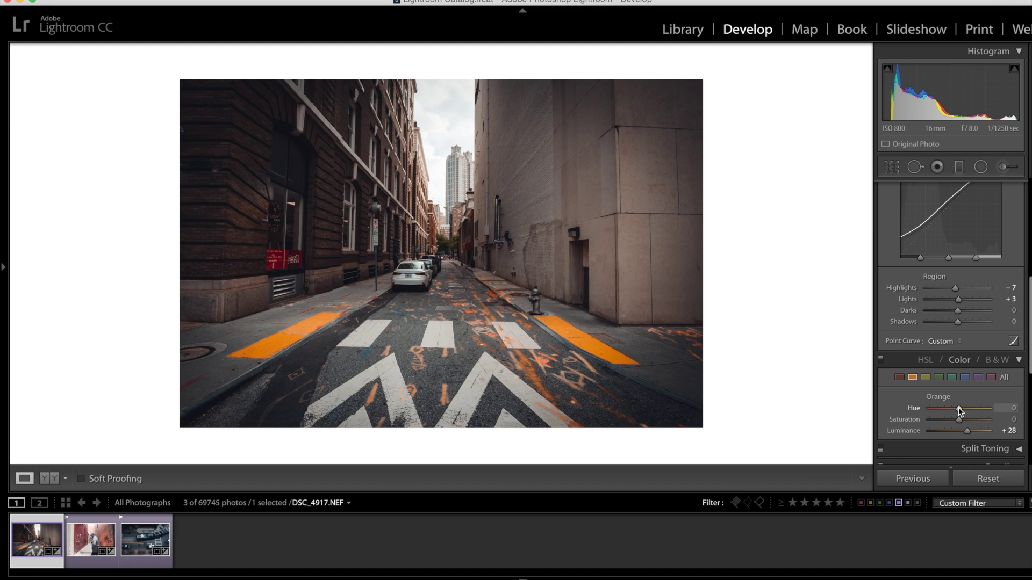
pyautogui.moveTo(959, 408); pyautogui.dragTo(956, 408)
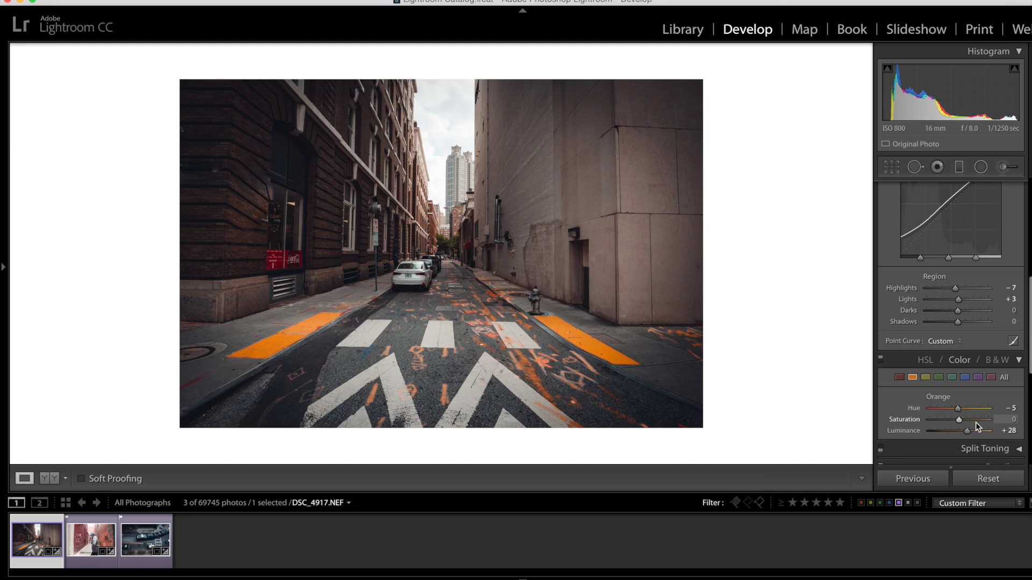
pyautogui.moveTo(966, 425); pyautogui.dragTo(963, 421)
# Switch the HSL colour adjustments off and back on to compare the result.
pyautogui.click(880, 359)
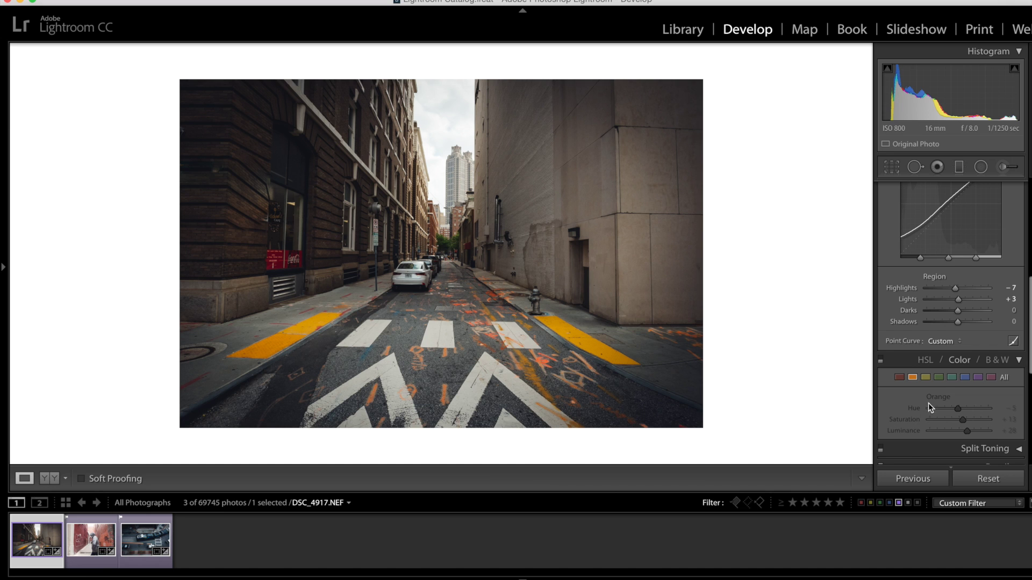
pyautogui.click(880, 359)
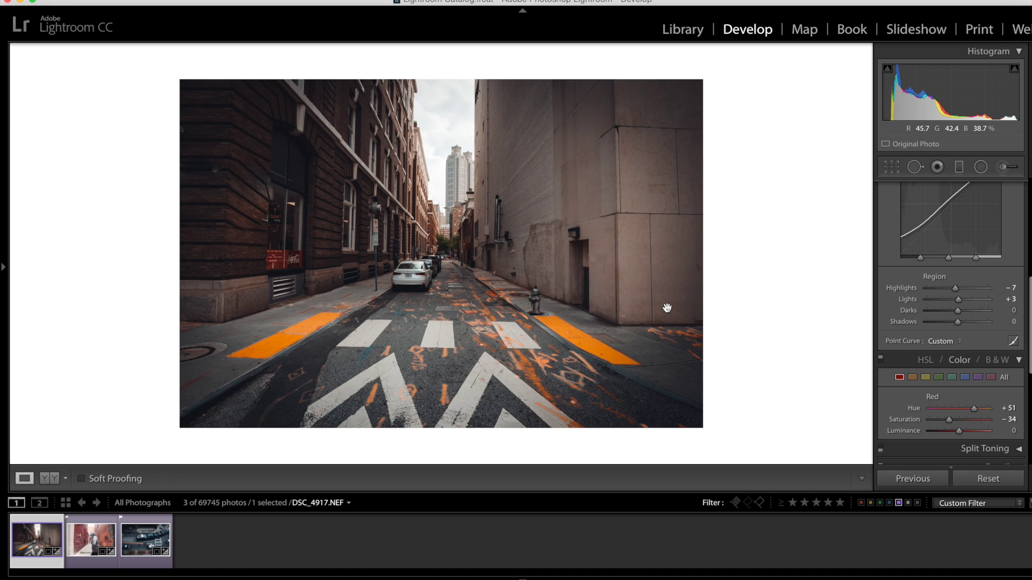
# Toggle the HSL adjustments off and on again, leaving them enabled.
pyautogui.click(880, 358)
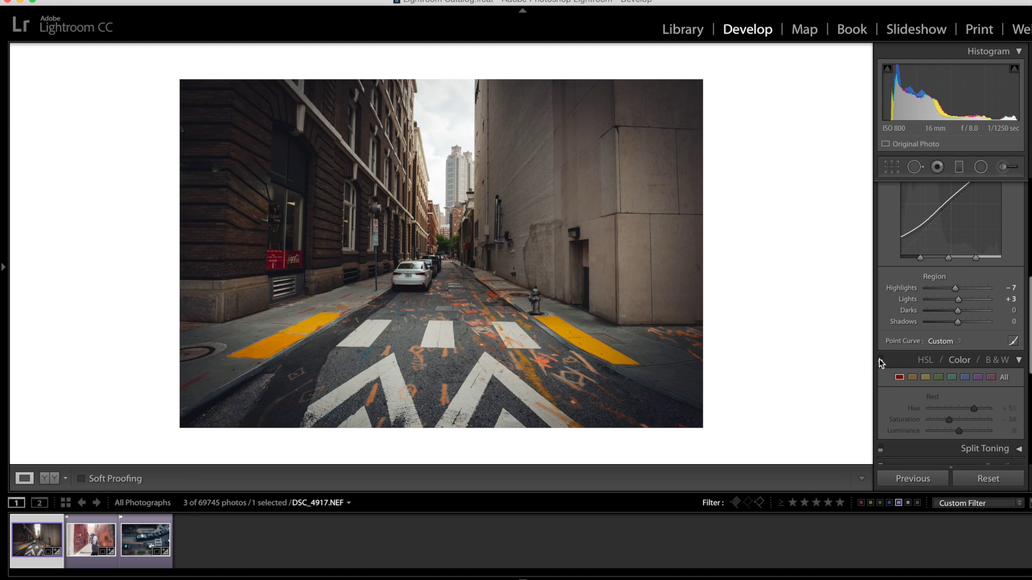
pyautogui.click(881, 358)
pyautogui.click(880, 359)
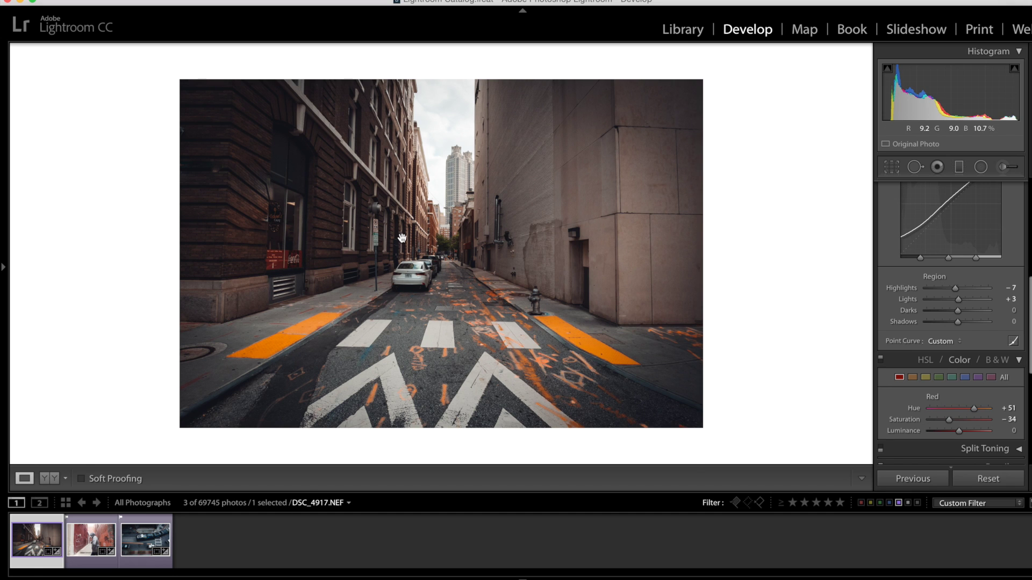
# Copy the crosswalk photo's develop settings with Tone Curve and Color checked.
pyautogui.rightClick(539, 166)
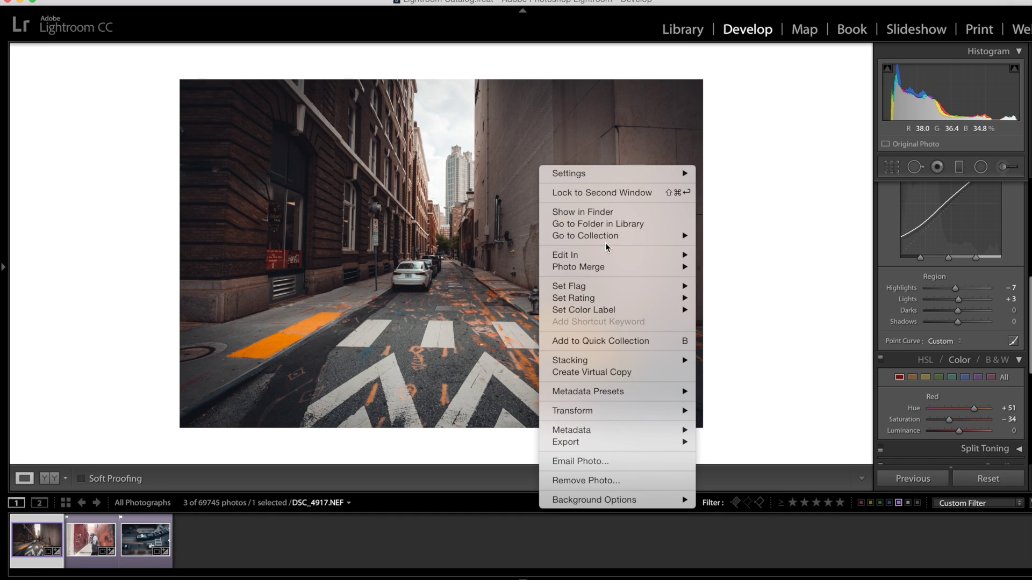
pyautogui.moveTo(602, 175)
pyautogui.click(717, 225)
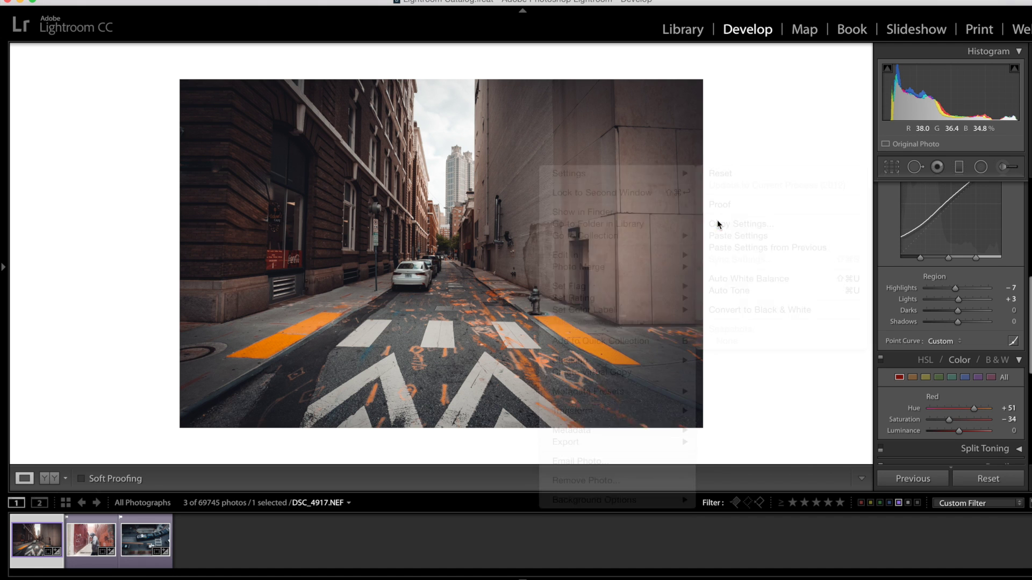
pyautogui.click(416, 149)
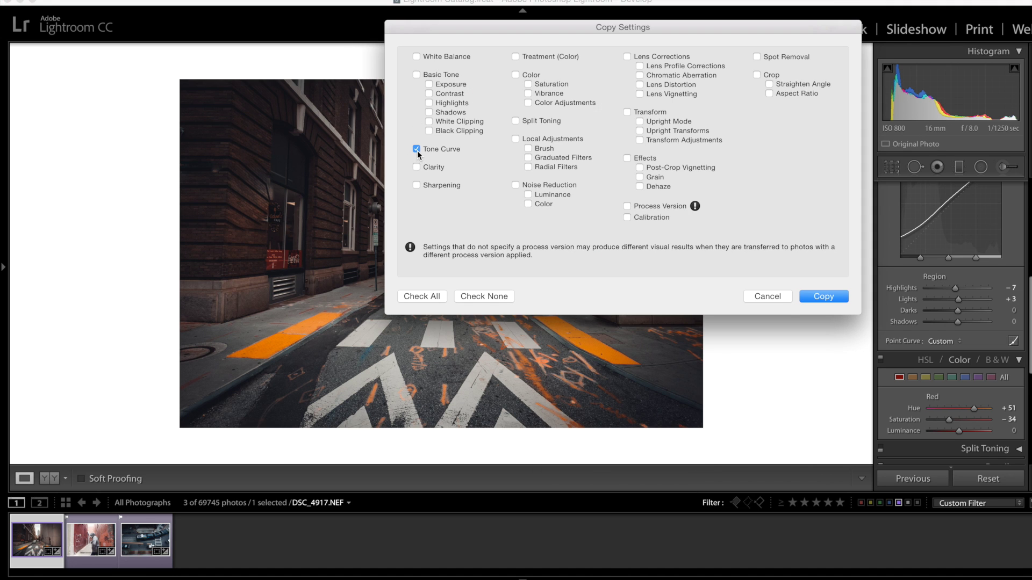
pyautogui.click(516, 75)
pyautogui.click(834, 297)
# Paste the copied settings onto the overhead streetcar photo DSC_5000.NEF.
pyautogui.click(127, 553)
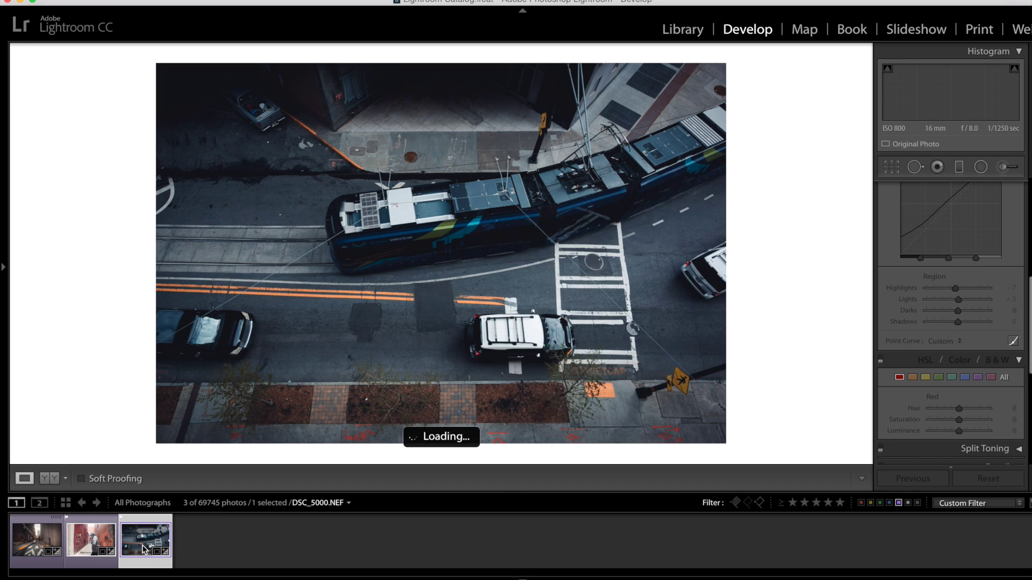
pyautogui.rightClick(509, 195)
pyautogui.moveTo(591, 201)
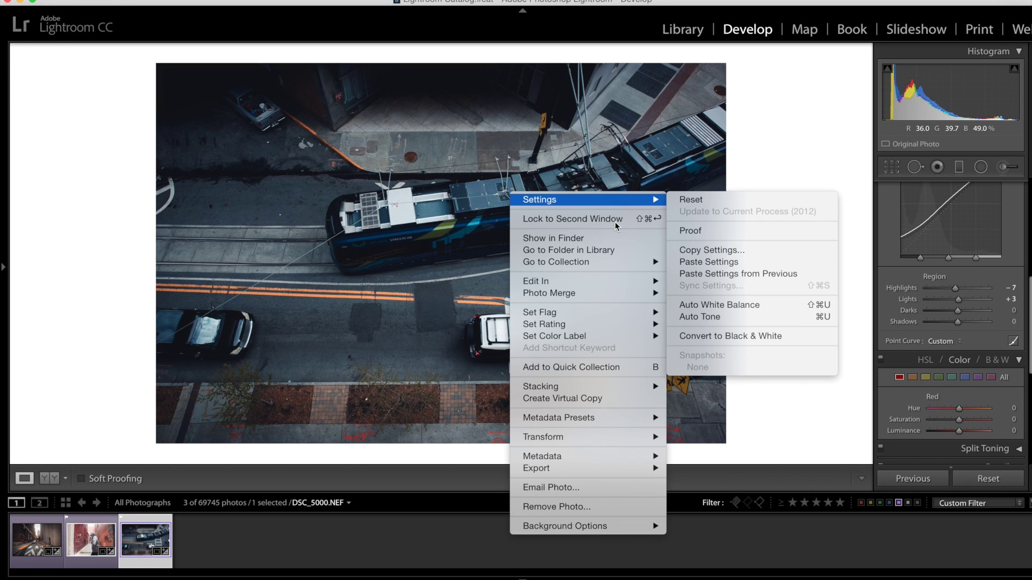
pyautogui.click(706, 261)
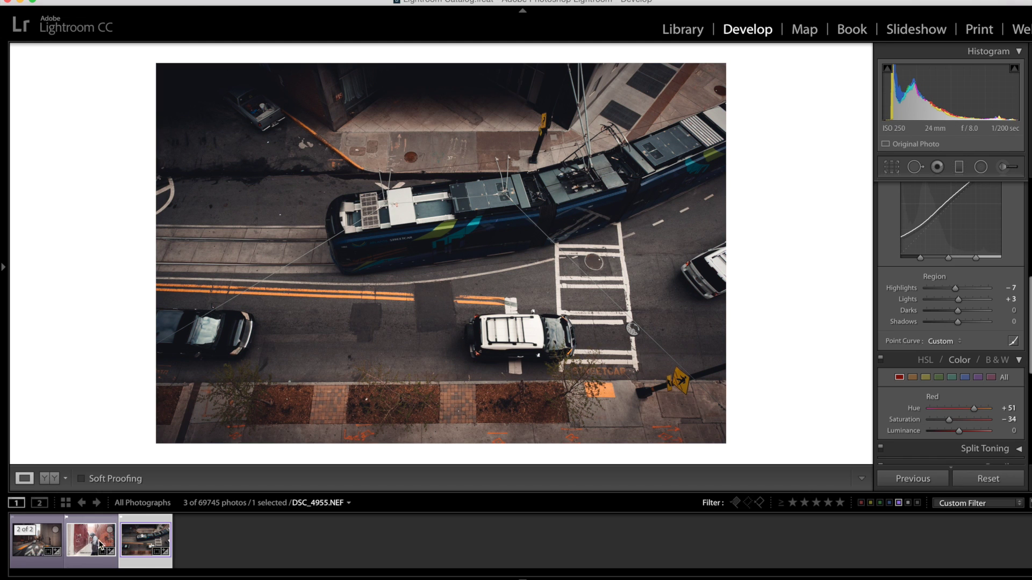
pyautogui.scroll(10, 888, 338)
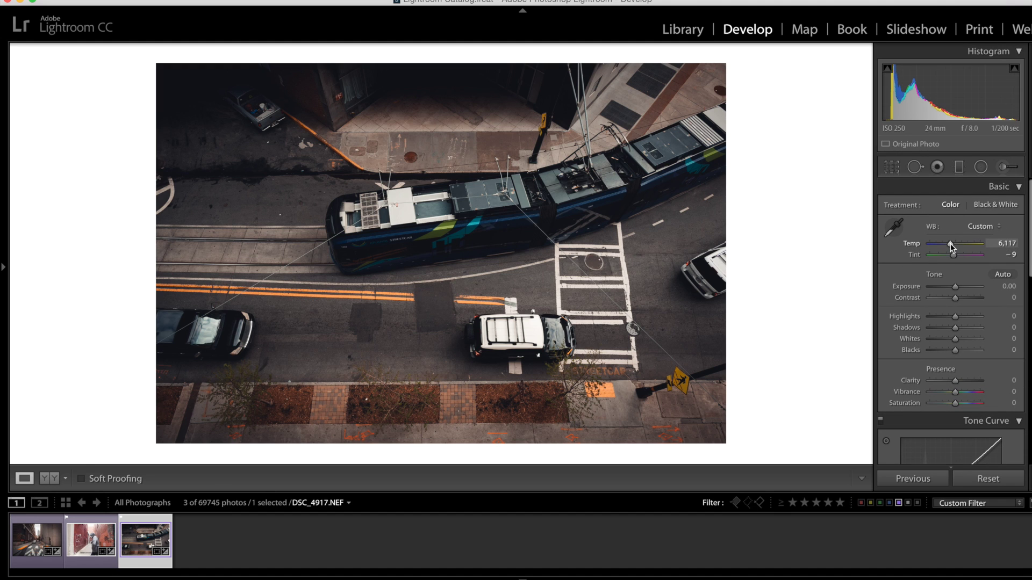
# Cool the temperature to 5,580 and raise exposure to +0.19.
pyautogui.click(950, 243)
pyautogui.moveTo(950, 243); pyautogui.dragTo(947, 242)
pyautogui.moveTo(947, 243); pyautogui.dragTo(947, 243)
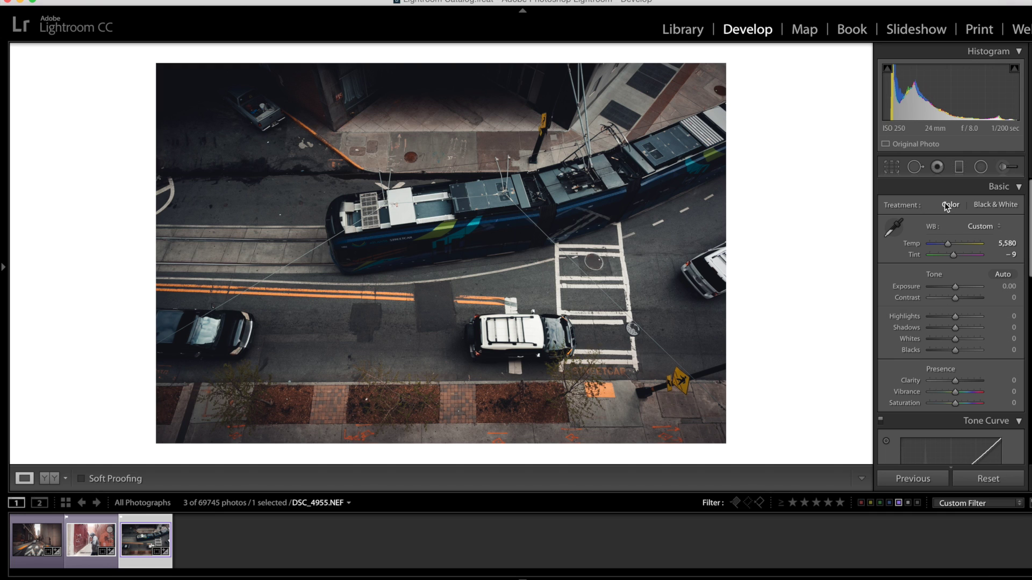
pyautogui.scroll(-2, 945, 204)
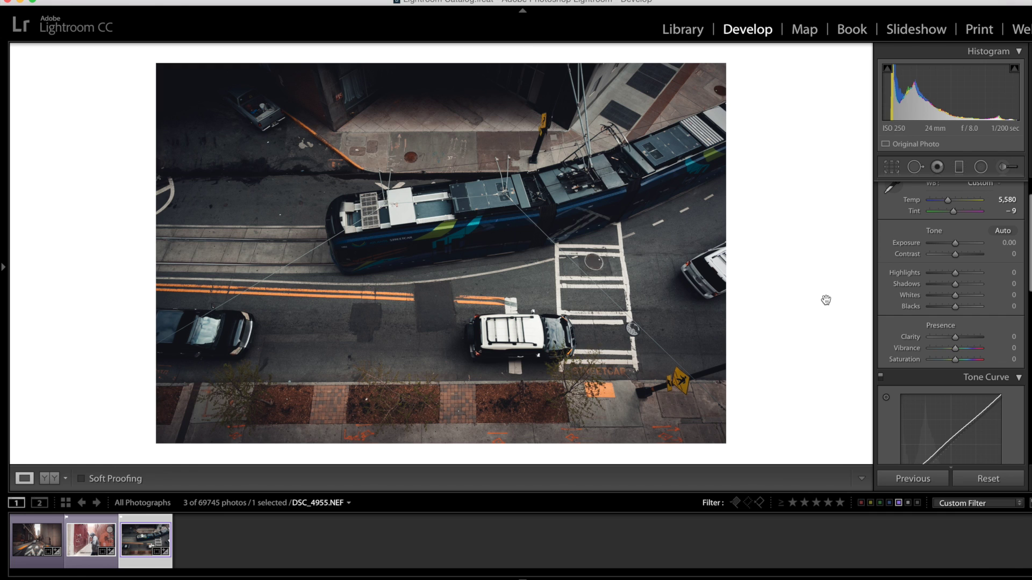
pyautogui.moveTo(955, 241); pyautogui.dragTo(956, 241)
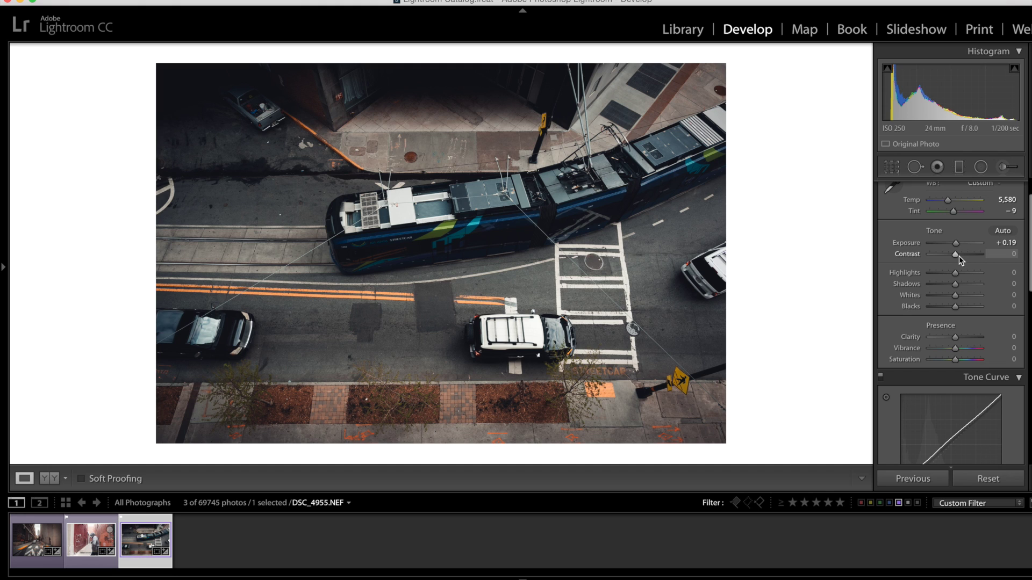
# Set contrast +11, highlights −45, shadows +47, whites +19 and blacks −23.
pyautogui.click(959, 256)
pyautogui.moveTo(959, 256); pyautogui.dragTo(958, 254)
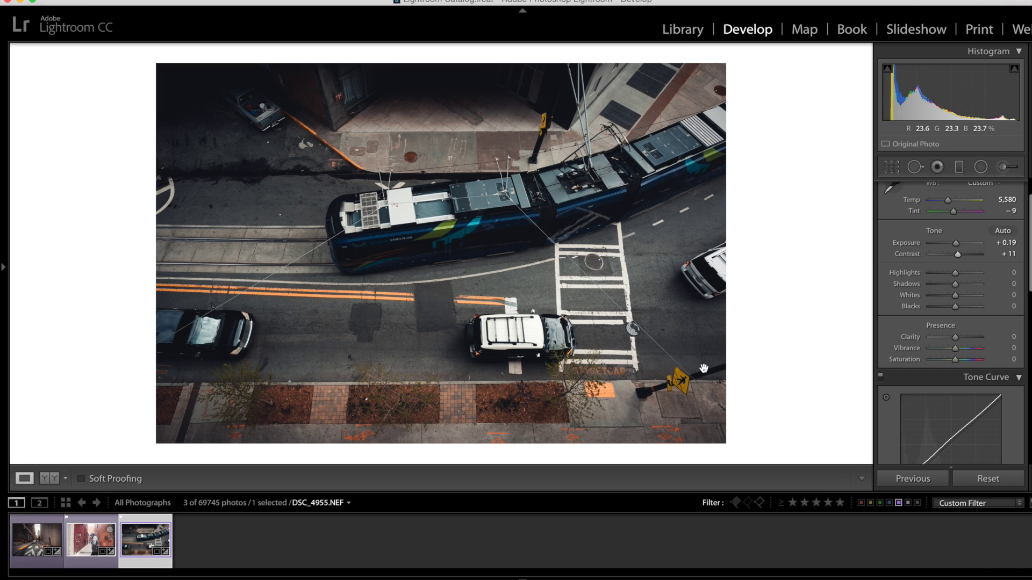
pyautogui.click(939, 272)
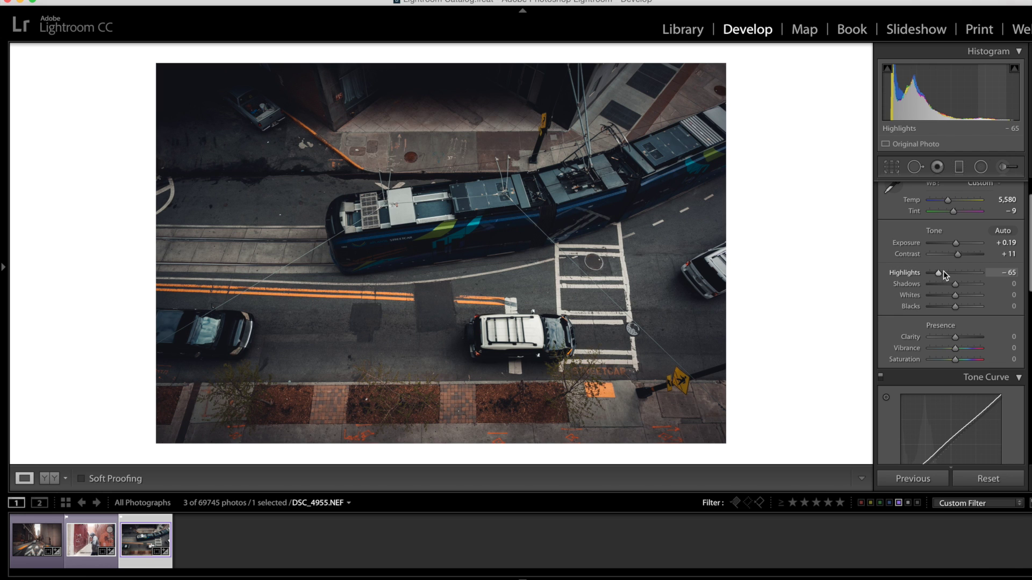
pyautogui.click(943, 272)
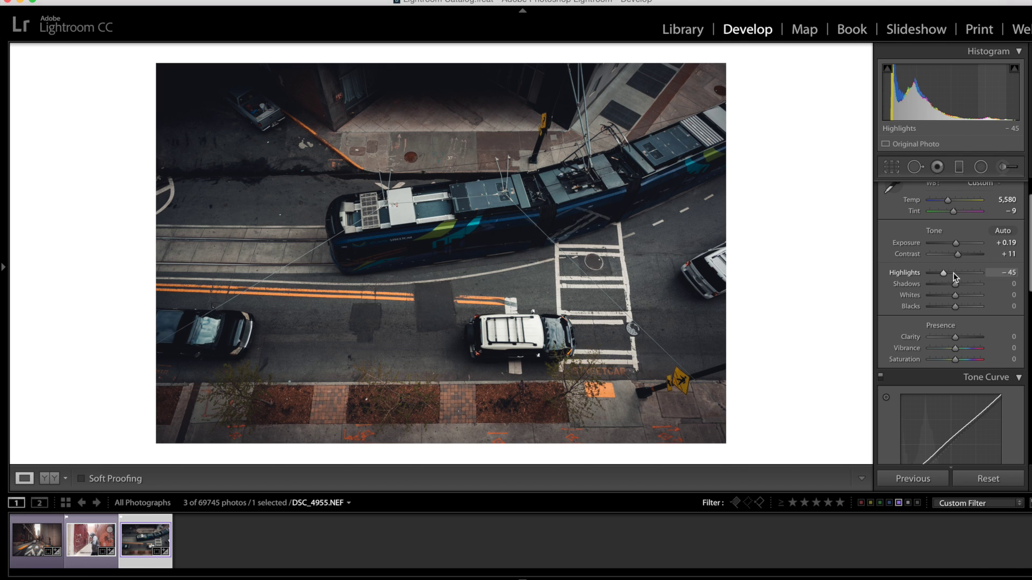
pyautogui.click(966, 285)
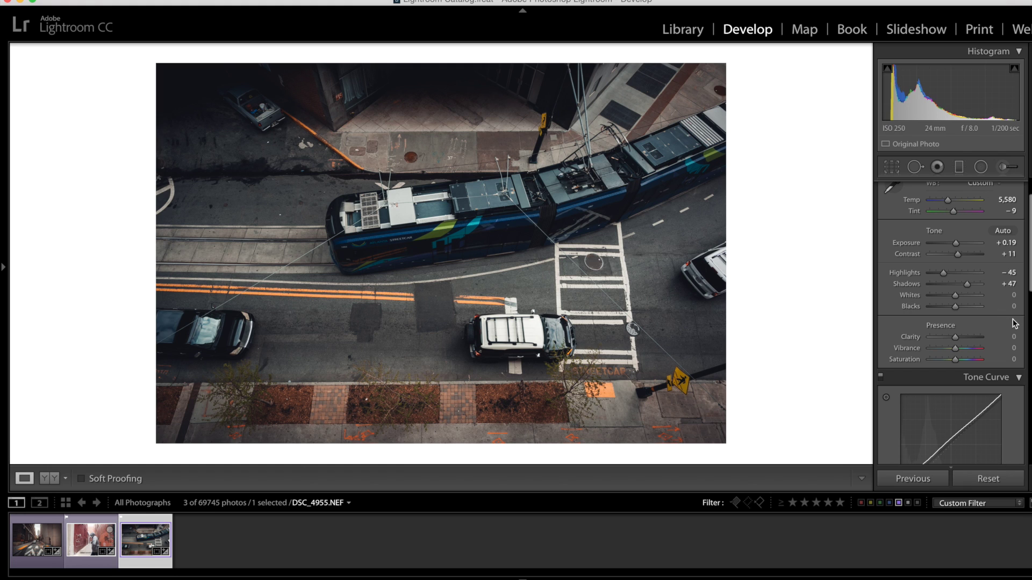
pyautogui.click(959, 295)
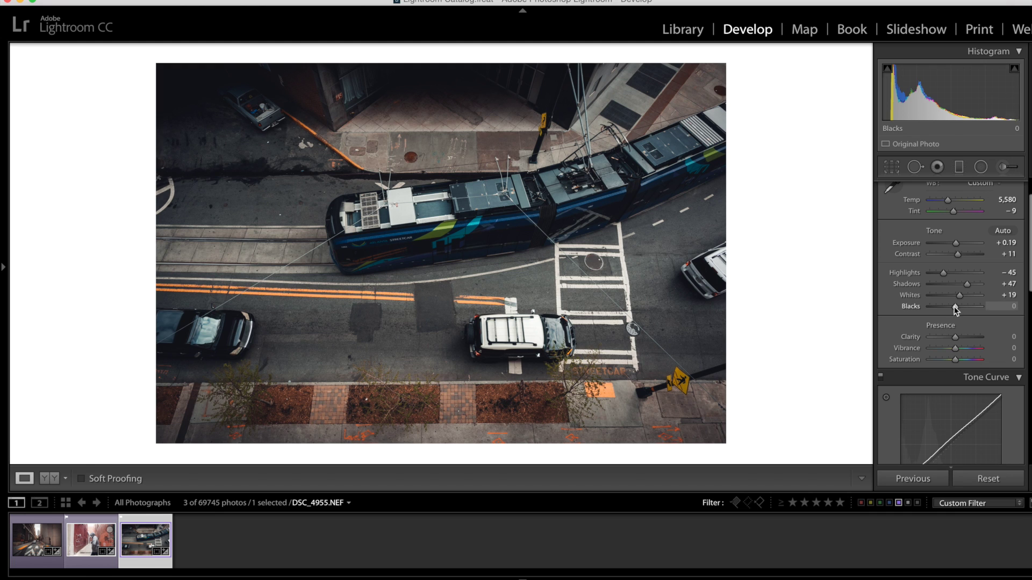
pyautogui.click(955, 307)
pyautogui.moveTo(953, 306); pyautogui.dragTo(947, 308)
pyautogui.scroll(2, 947, 308)
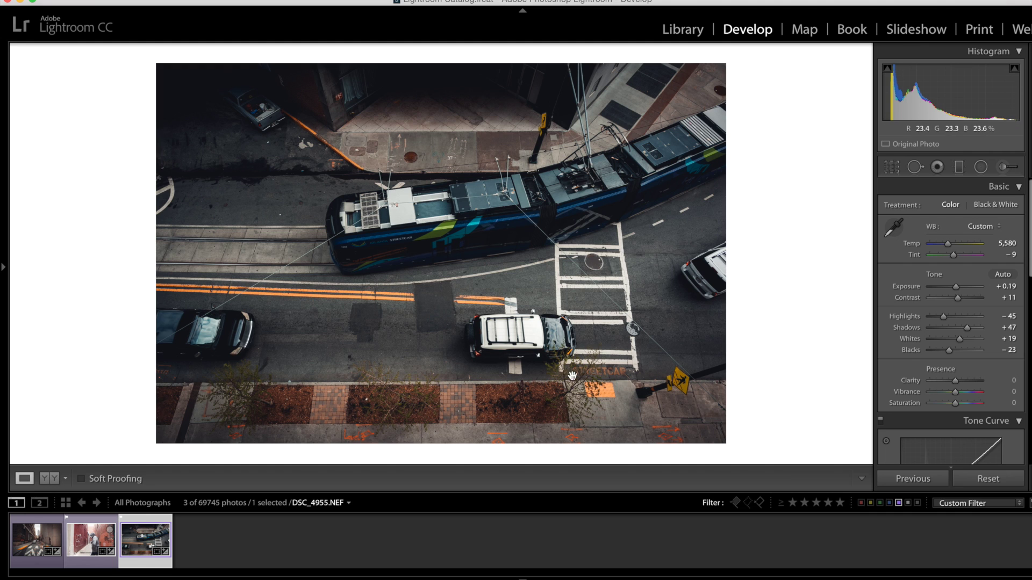
# Set Orange Saturation +36, Yellow Saturation −13 and Blue Luminance +53.
pyautogui.scroll(-10, 967, 321)
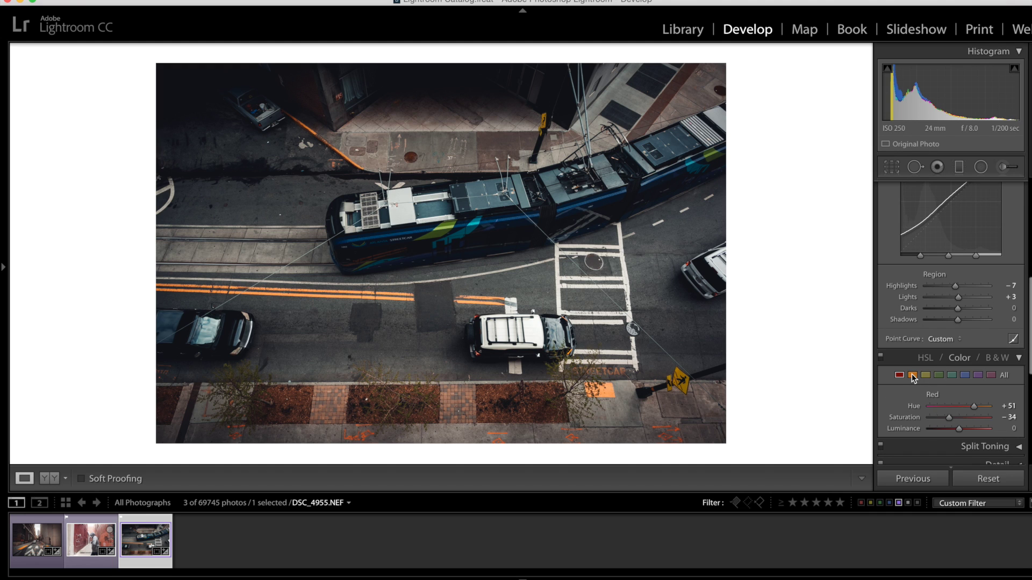
pyautogui.click(912, 376)
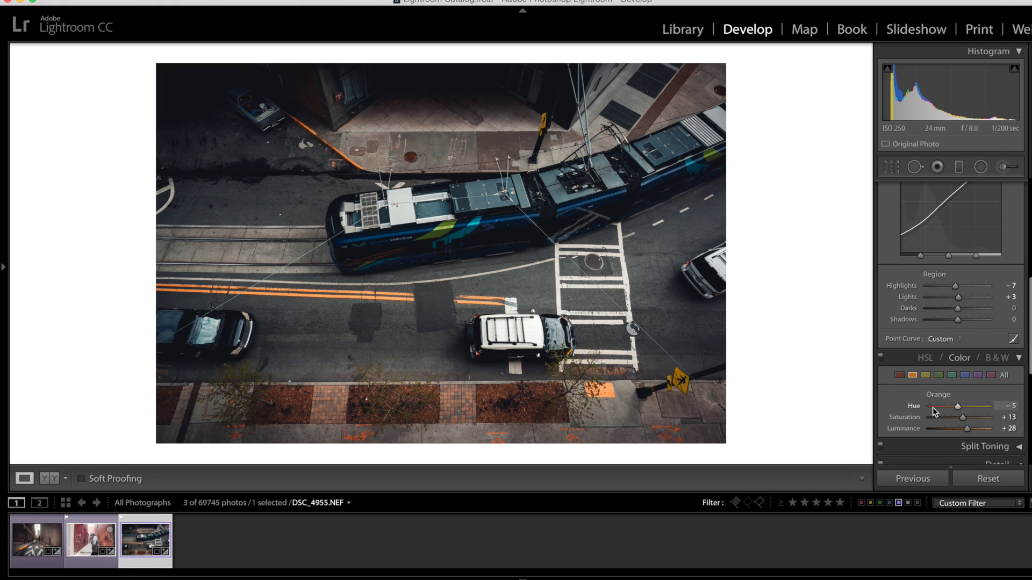
pyautogui.click(970, 418)
pyautogui.click(924, 375)
pyautogui.moveTo(955, 417); pyautogui.dragTo(956, 417)
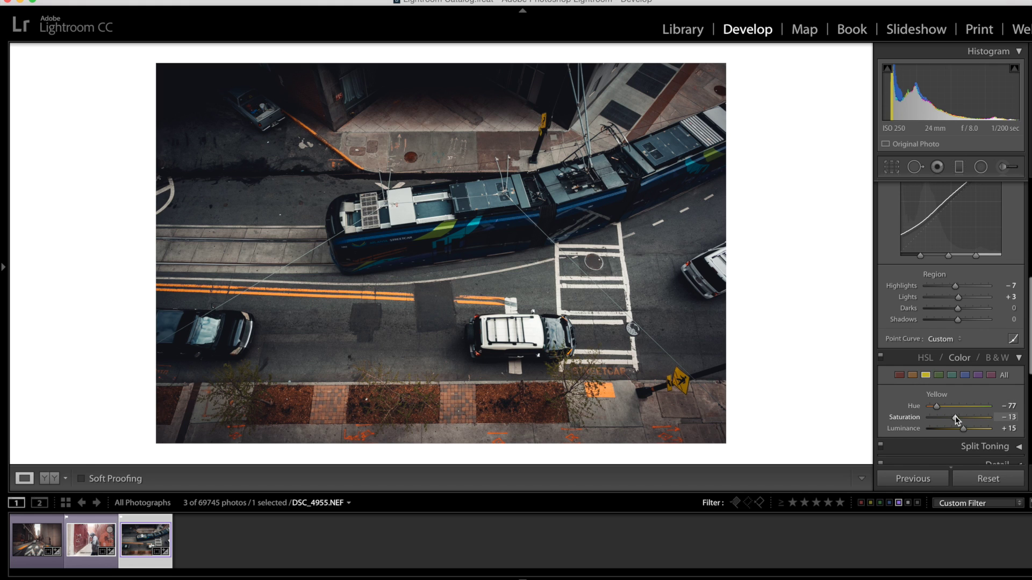
pyautogui.click(963, 376)
pyautogui.moveTo(965, 432); pyautogui.dragTo(974, 428)
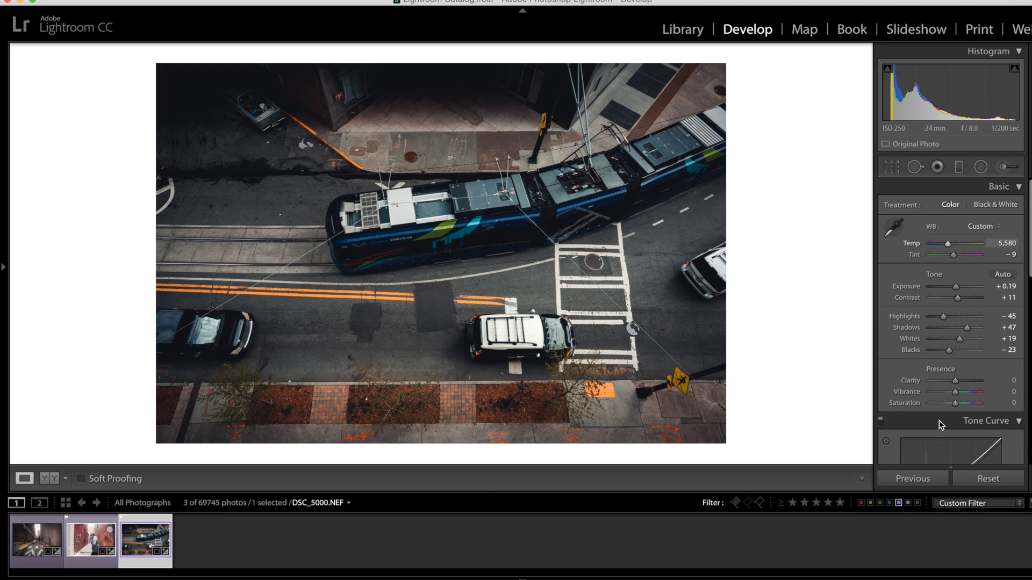
# Step through the filmstrip with the arrow keys back to the crosswalk street photo.
pyautogui.press('Left')
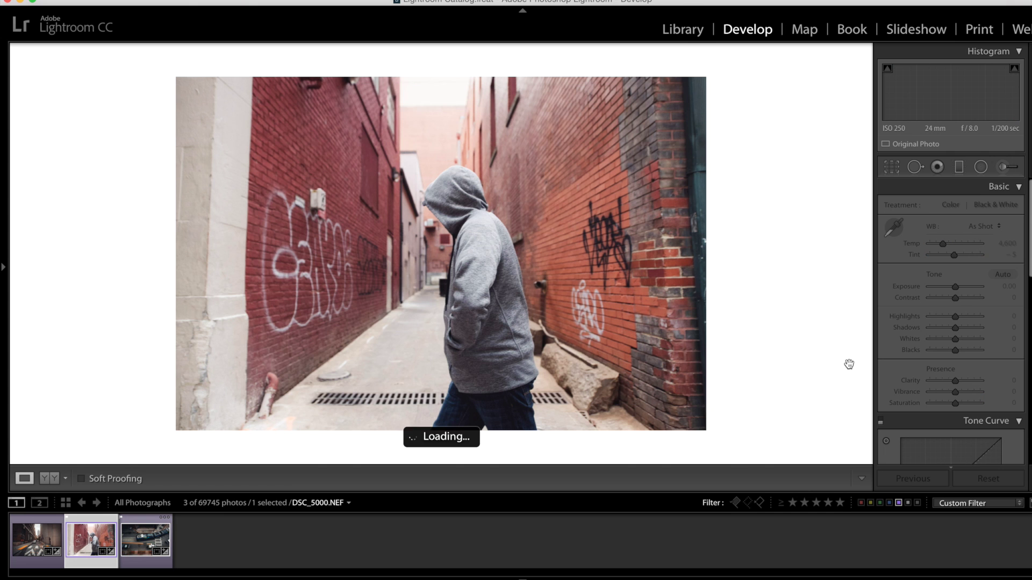
pyautogui.press('Left')
pyautogui.press('Right')
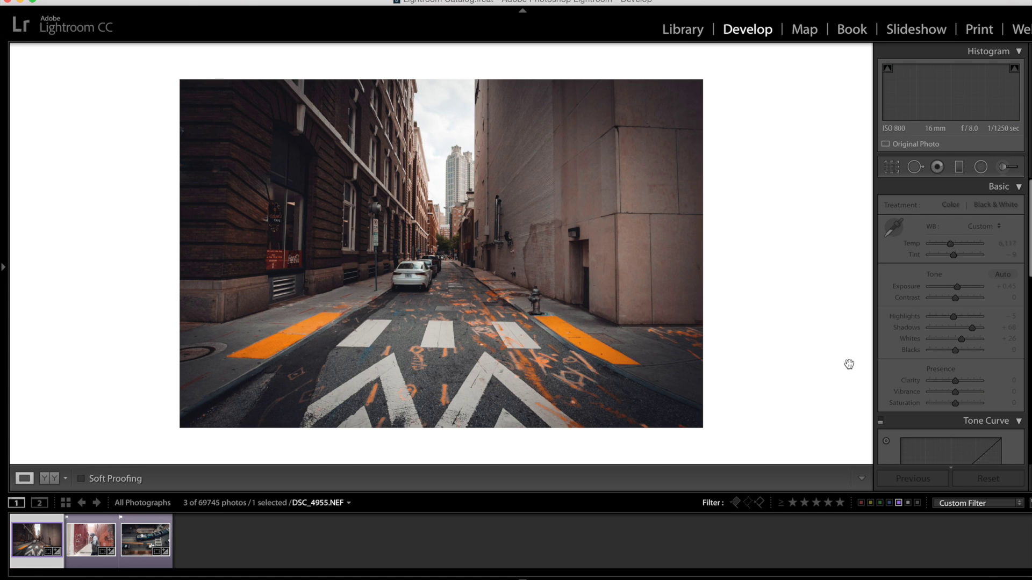